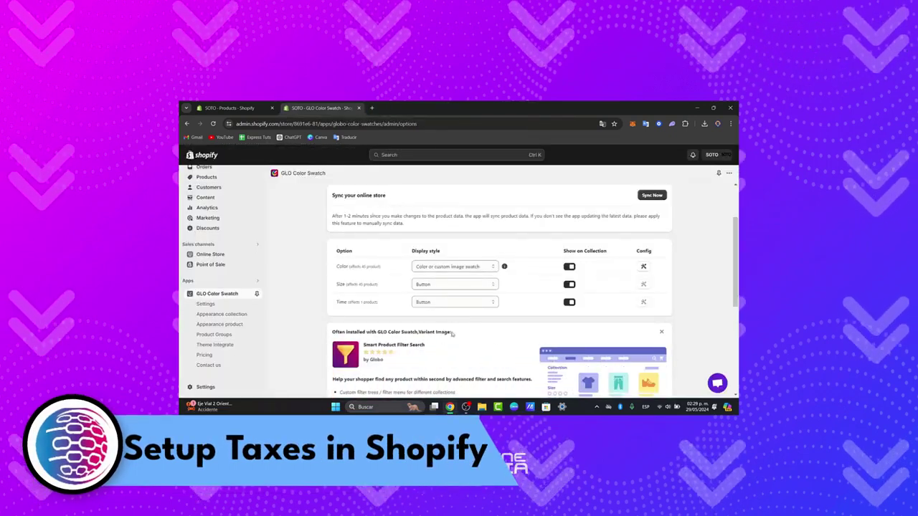
Return to the store's Home page and open the Taxes and duties settings.
{"action": "scroll", "coordinate": [241, 185], "scroll_direction": "up", "scroll_amount": 1}
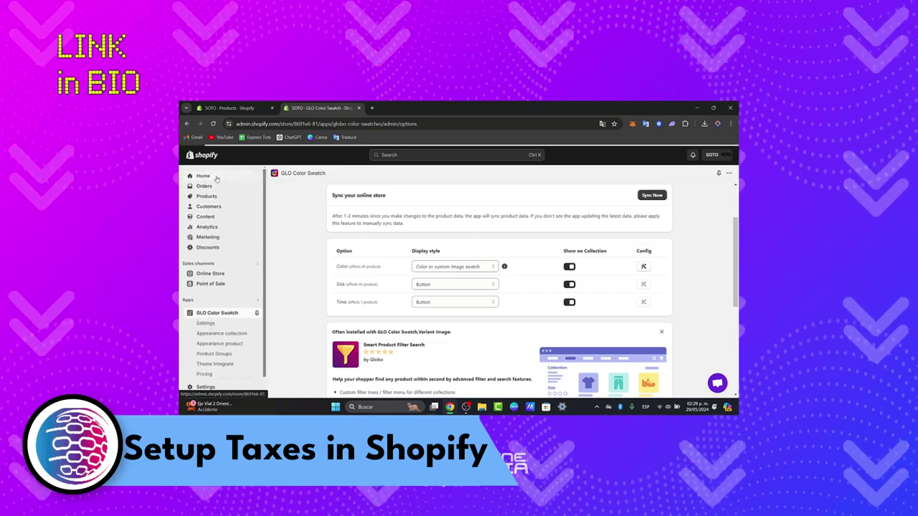
{"action": "left_click", "coordinate": [216, 179]}
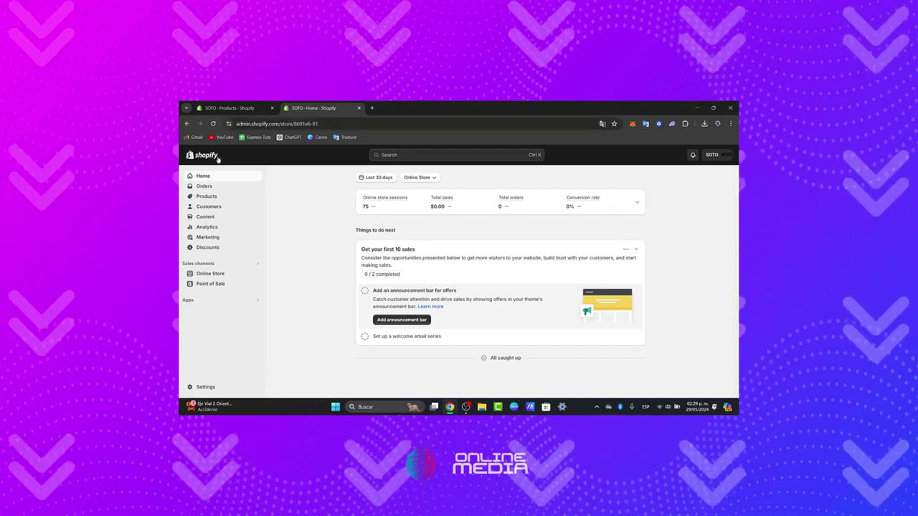
{"action": "mouse_move", "coordinate": [380, 199]}
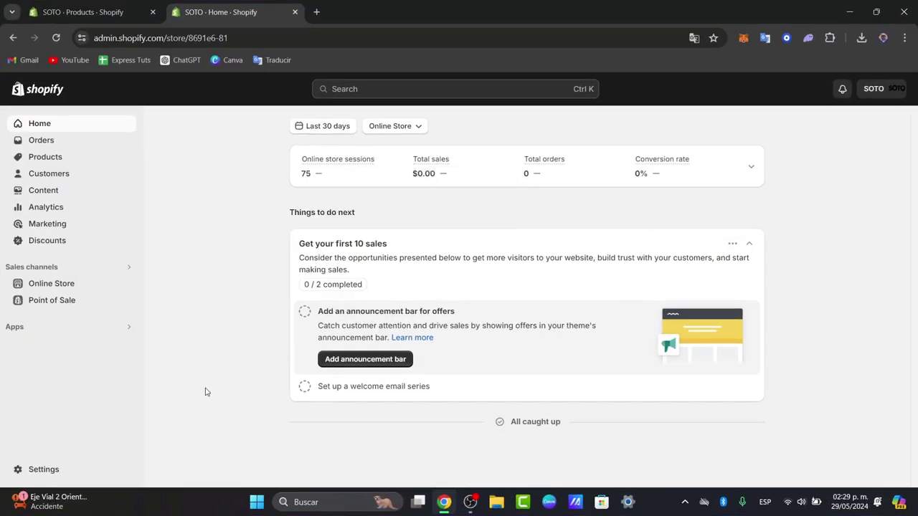
{"action": "left_click", "coordinate": [53, 471]}
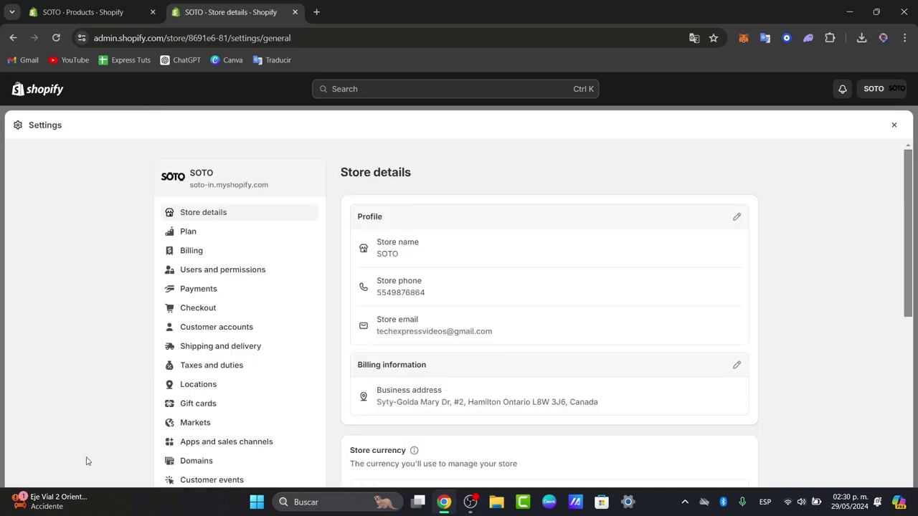
{"action": "scroll", "coordinate": [283, 299], "scroll_direction": "down", "scroll_amount": 2}
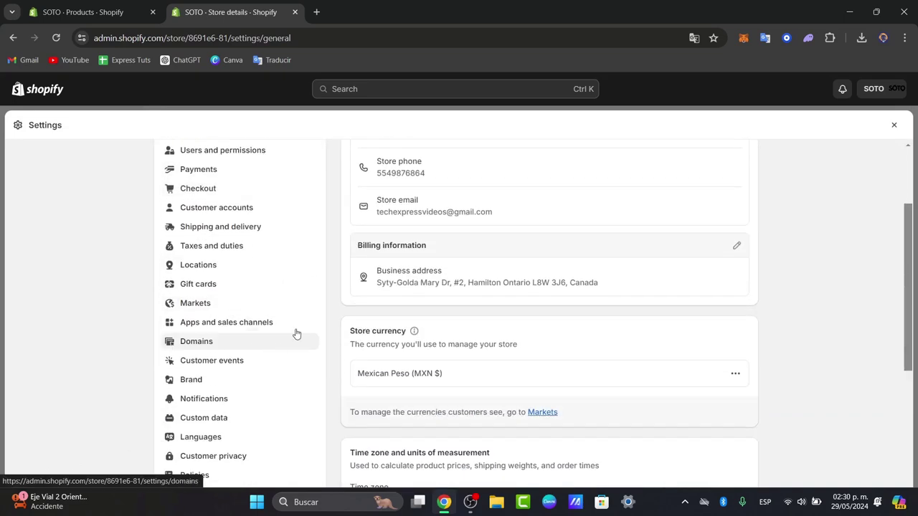
{"action": "left_click", "coordinate": [242, 247]}
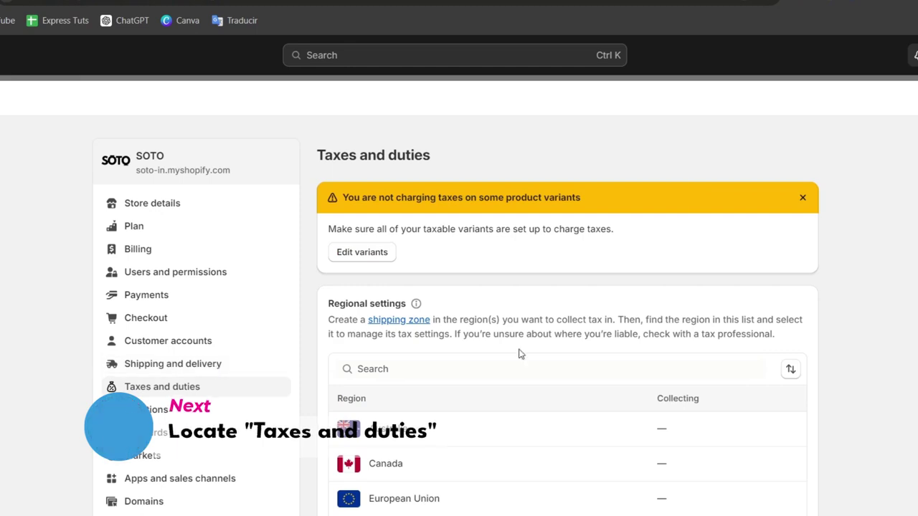
Review the Taxes and duties page, including the tax apps, duties and import taxes, global settings and the notice about product variants.
{"action": "scroll", "coordinate": [709, 341], "scroll_direction": "down", "scroll_amount": 8}
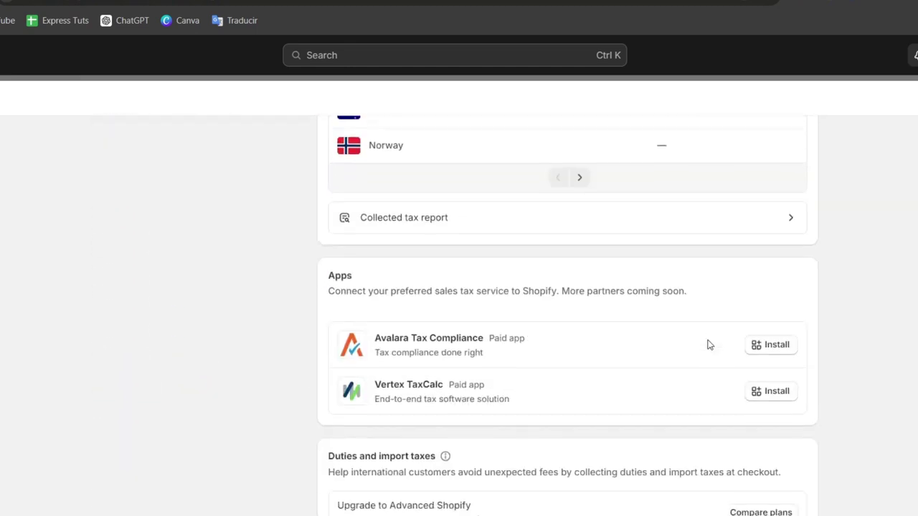
{"action": "scroll", "coordinate": [709, 345], "scroll_direction": "down", "scroll_amount": 2}
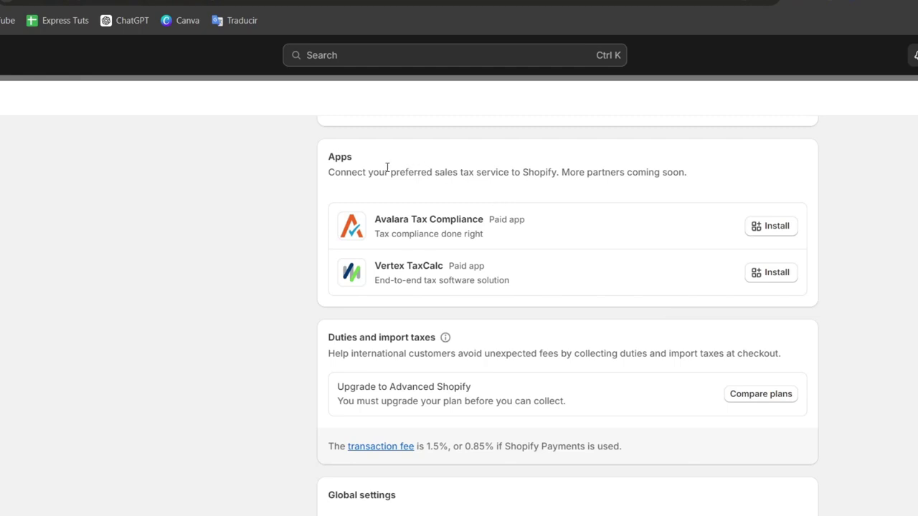
{"action": "left_click_drag", "start_coordinate": [387, 167], "coordinate": [665, 172]}
{"action": "triple_click", "coordinate": [431, 337]}
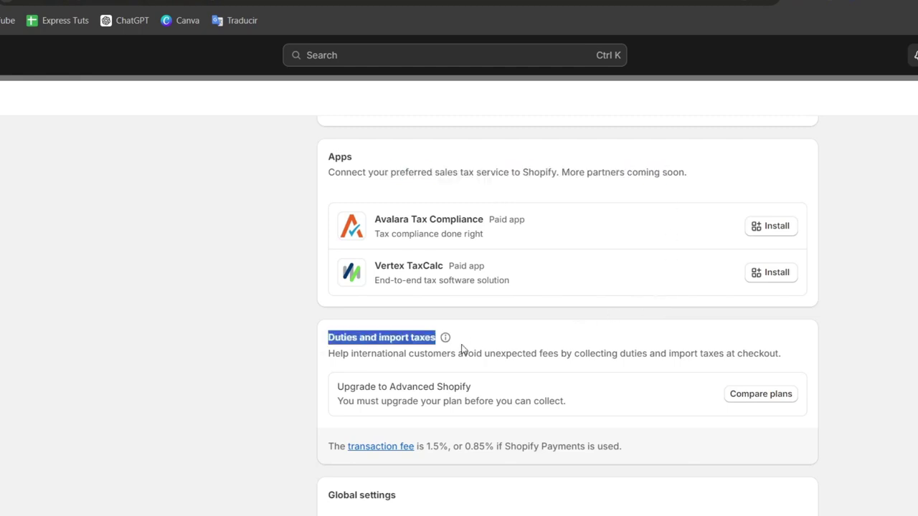
{"action": "scroll", "coordinate": [461, 350], "scroll_direction": "down", "scroll_amount": 3}
{"action": "left_click_drag", "start_coordinate": [461, 292], "coordinate": [342, 284]}
{"action": "scroll", "coordinate": [553, 318], "scroll_direction": "up", "scroll_amount": 15}
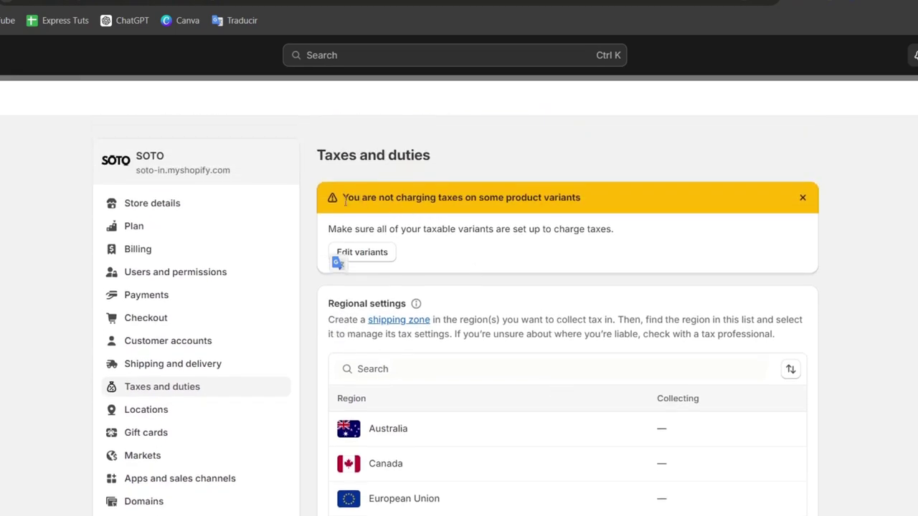
{"action": "left_click_drag", "start_coordinate": [344, 201], "coordinate": [630, 192]}
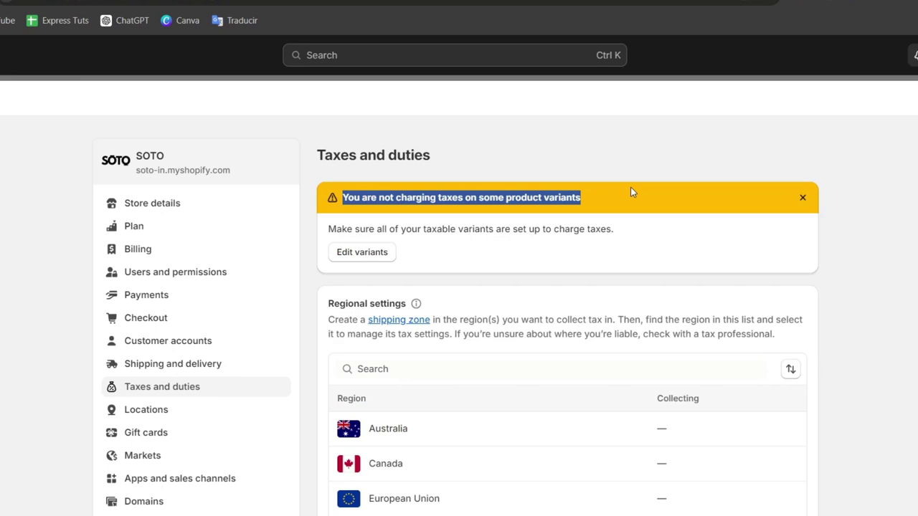
{"action": "left_click", "coordinate": [399, 196]}
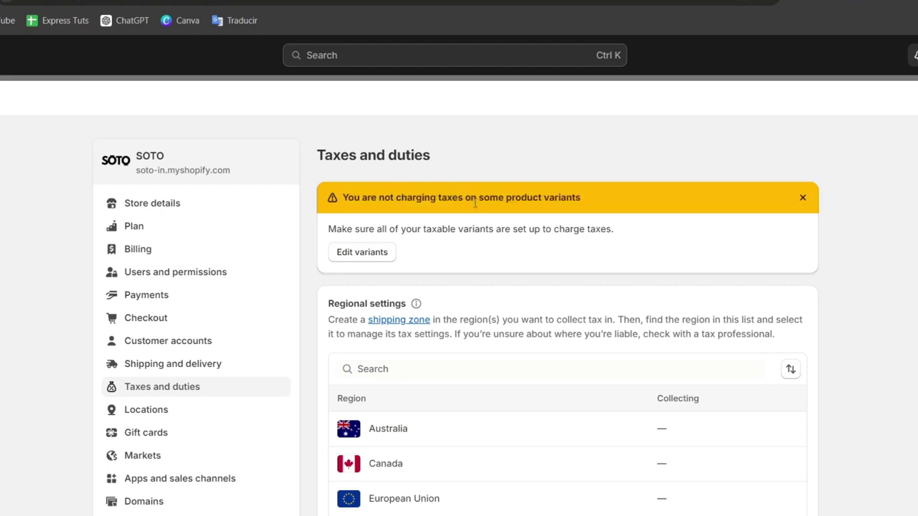
{"action": "left_click_drag", "start_coordinate": [475, 203], "coordinate": [578, 200]}
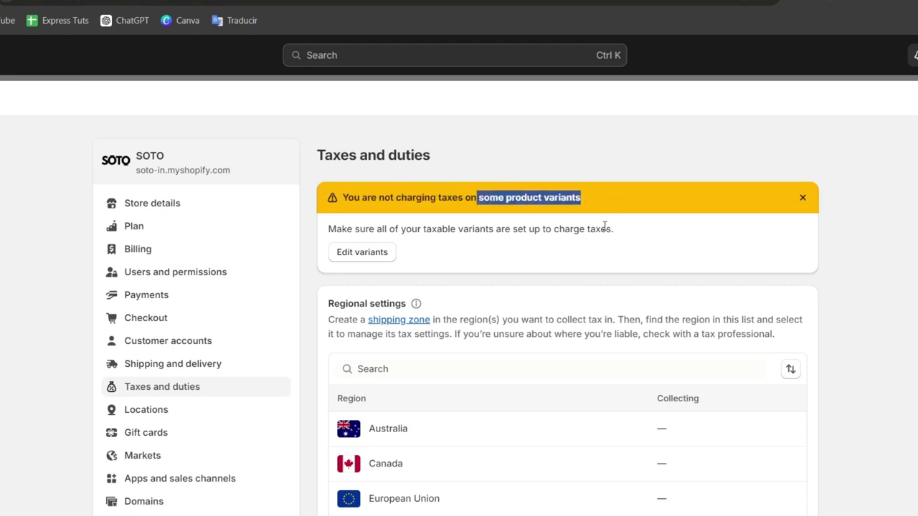
Open the product variants for bulk editing and enable Charge taxes for the first ten variants.
{"action": "left_click", "coordinate": [377, 260]}
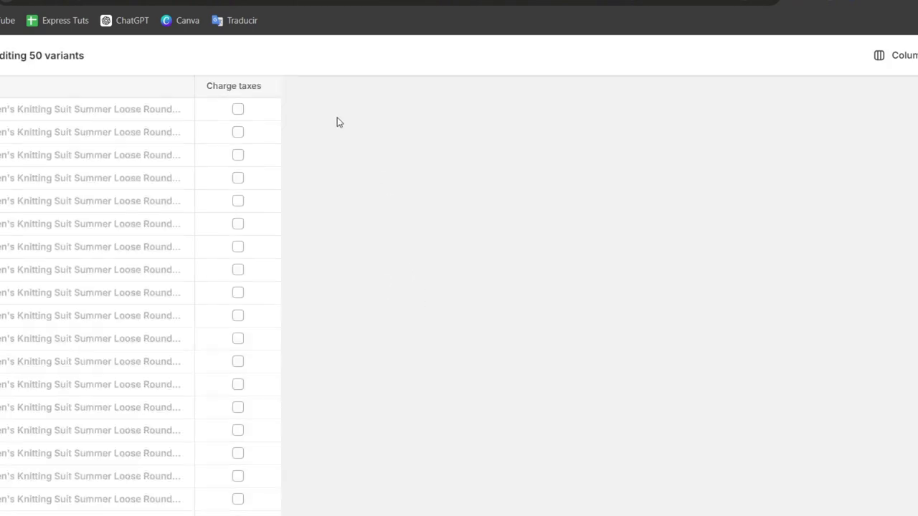
{"action": "scroll", "coordinate": [61, 162], "scroll_direction": "down", "scroll_amount": 10}
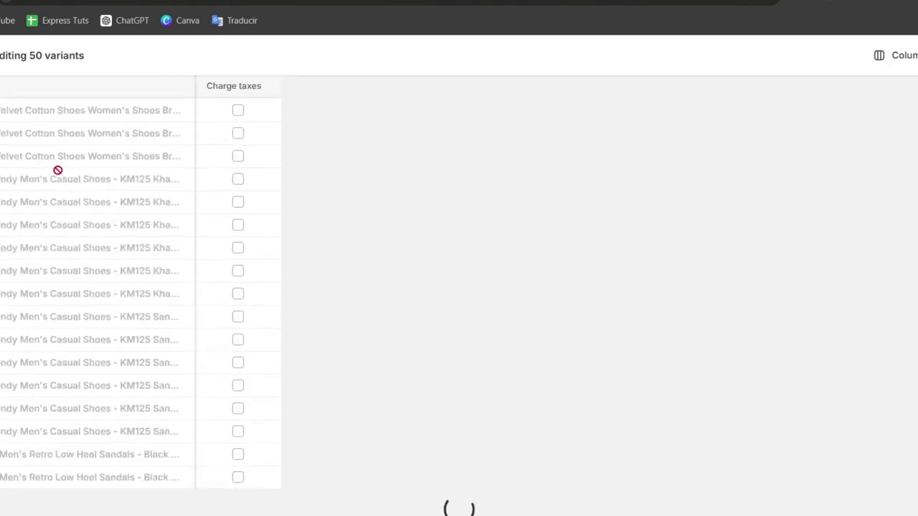
{"action": "scroll", "coordinate": [61, 179], "scroll_direction": "down", "scroll_amount": 10}
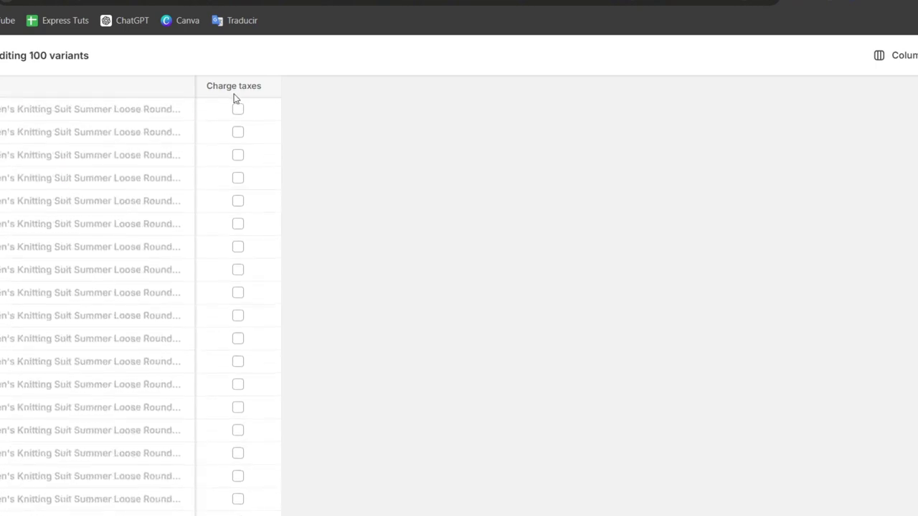
{"action": "left_click", "coordinate": [258, 110]}
{"action": "left_click", "coordinate": [238, 109]}
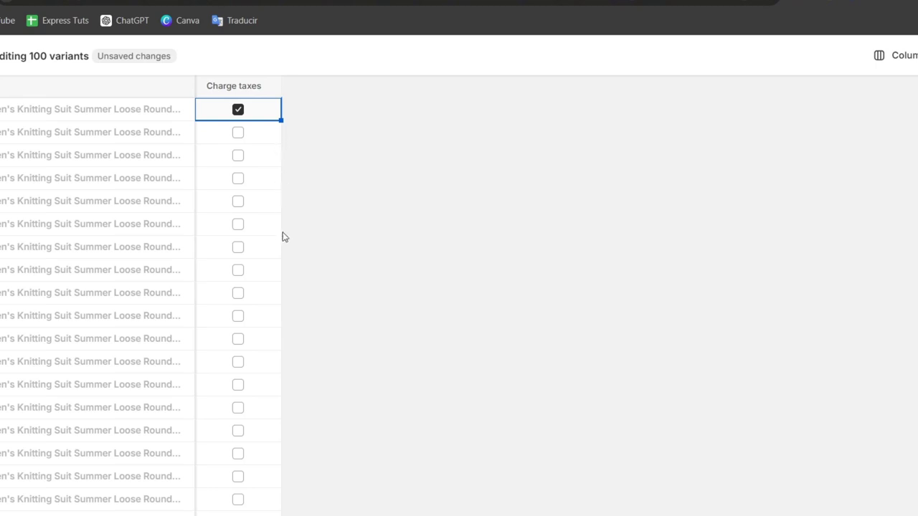
{"action": "left_click_drag", "start_coordinate": [280, 119], "coordinate": [280, 319]}
{"action": "left_click", "coordinate": [275, 323]}
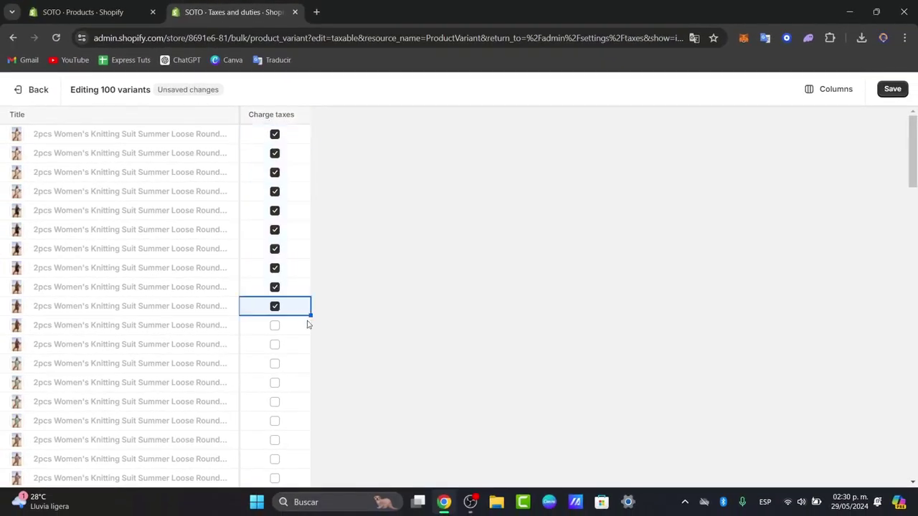
Extend Charge taxes down through the EVA Thick-soled Home Slippers - Black / 42to43 variant and save the variants.
{"action": "scroll", "coordinate": [303, 459], "scroll_direction": "down", "scroll_amount": 20}
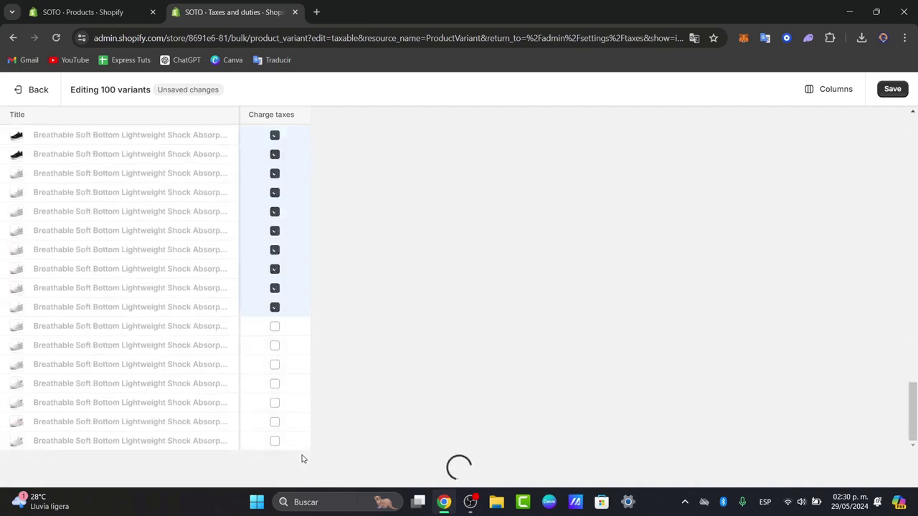
{"action": "left_click", "coordinate": [299, 335]}
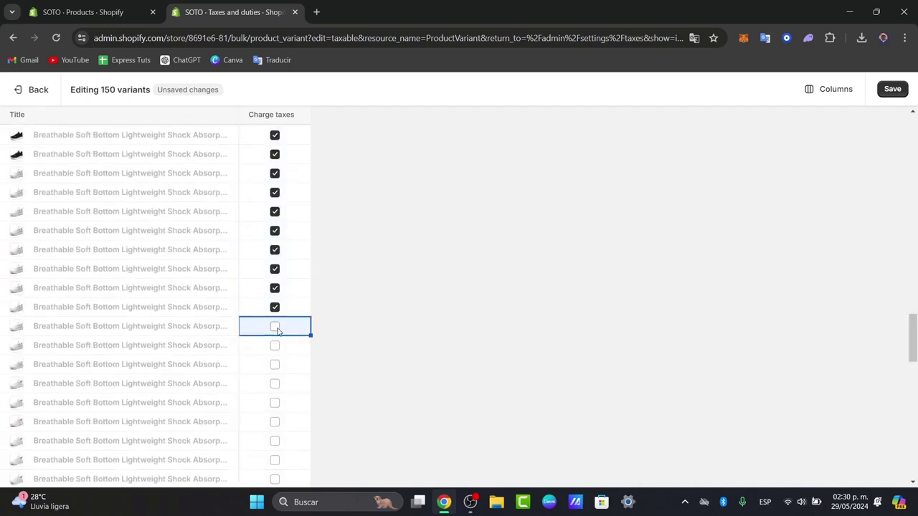
{"action": "left_click", "coordinate": [276, 328]}
{"action": "scroll", "coordinate": [313, 342], "scroll_direction": "down", "scroll_amount": 10}
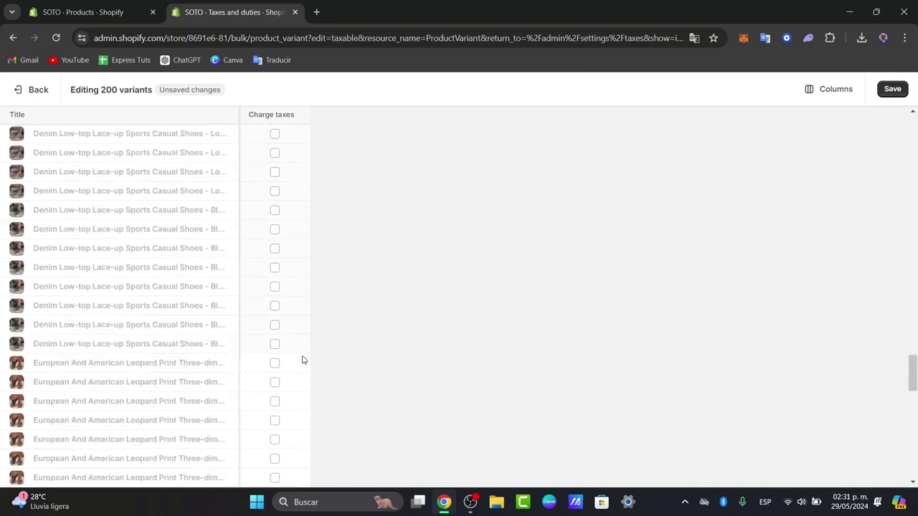
{"action": "scroll", "coordinate": [301, 361], "scroll_direction": "down", "scroll_amount": 6}
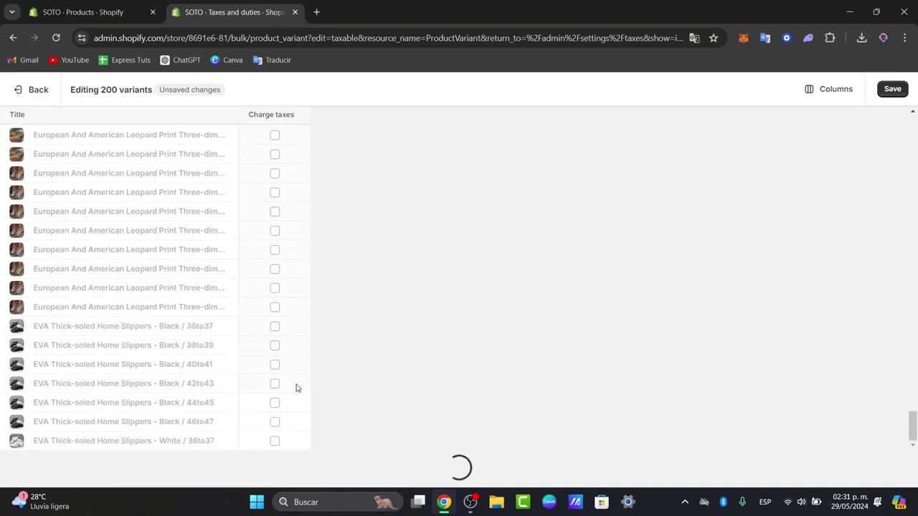
{"action": "left_click", "coordinate": [296, 383], "text": "shift"}
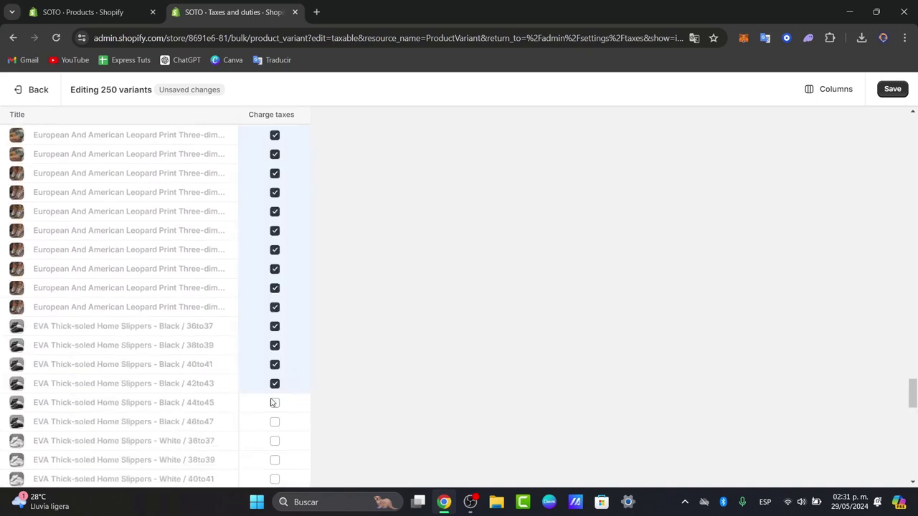
{"action": "left_click", "coordinate": [892, 90]}
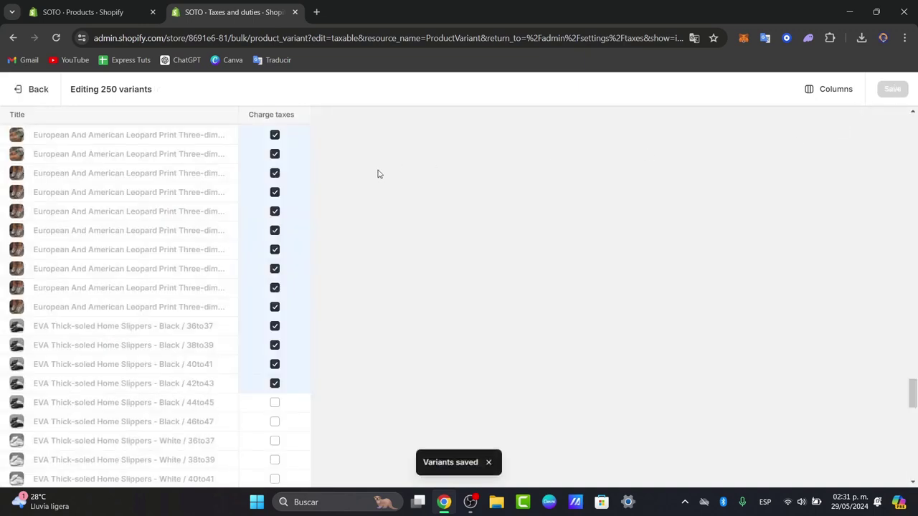
Leave the variant bulk editor and reopen the Taxes and duties settings.
{"action": "left_click", "coordinate": [45, 97]}
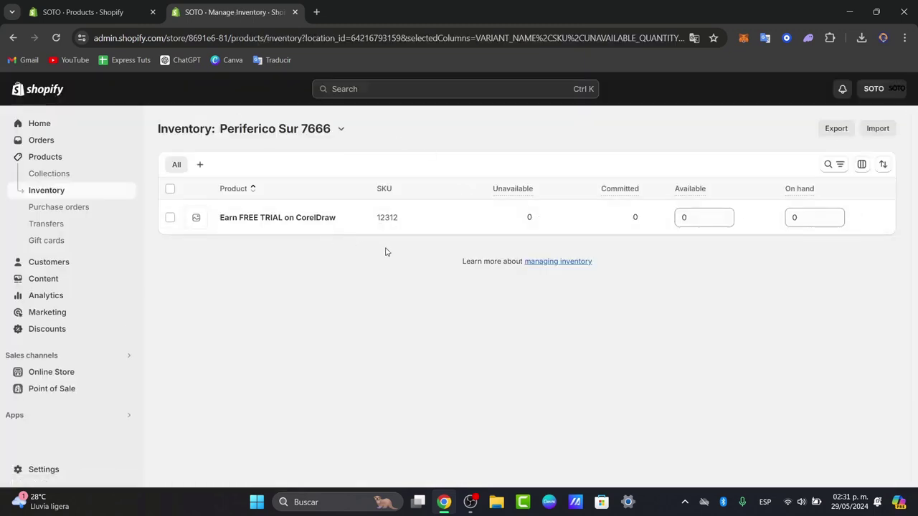
{"action": "left_click", "coordinate": [56, 472]}
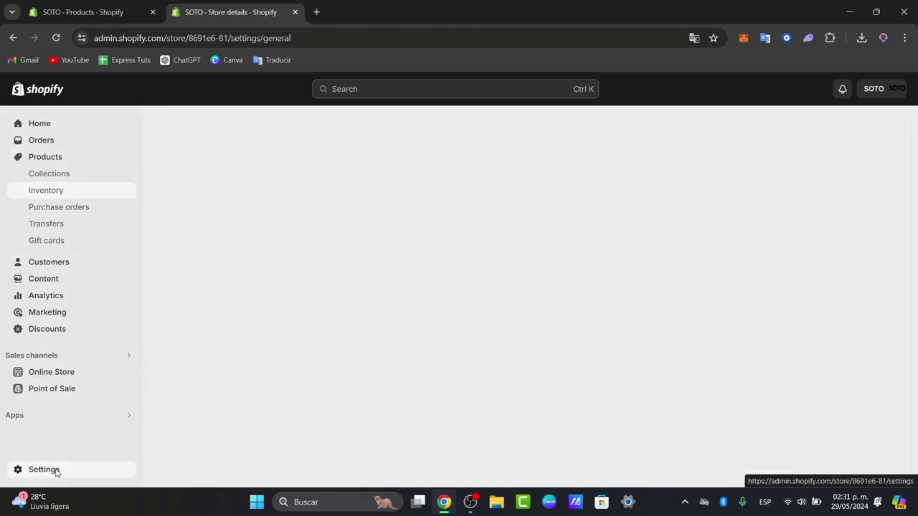
{"action": "left_click", "coordinate": [242, 367]}
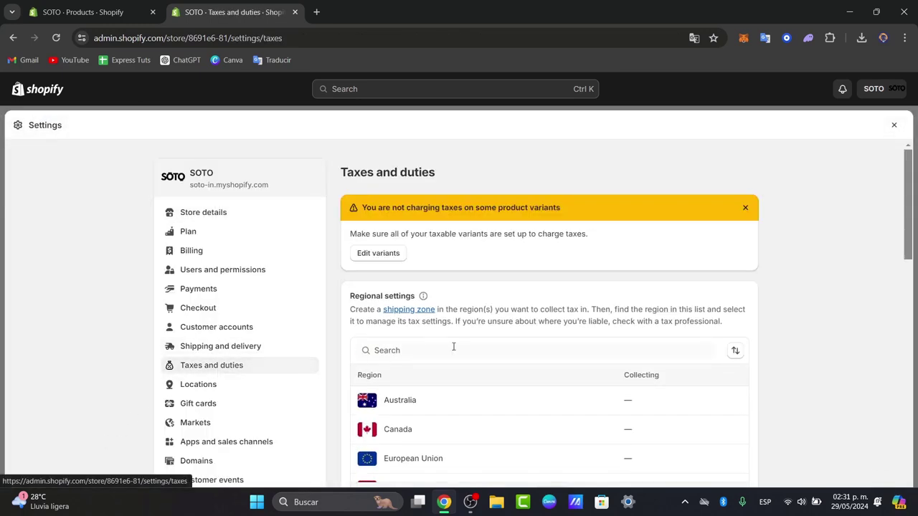
Browse the regional settings list to its second page and open the tax settings for United States.
{"action": "scroll", "coordinate": [588, 338], "scroll_direction": "down", "scroll_amount": 2}
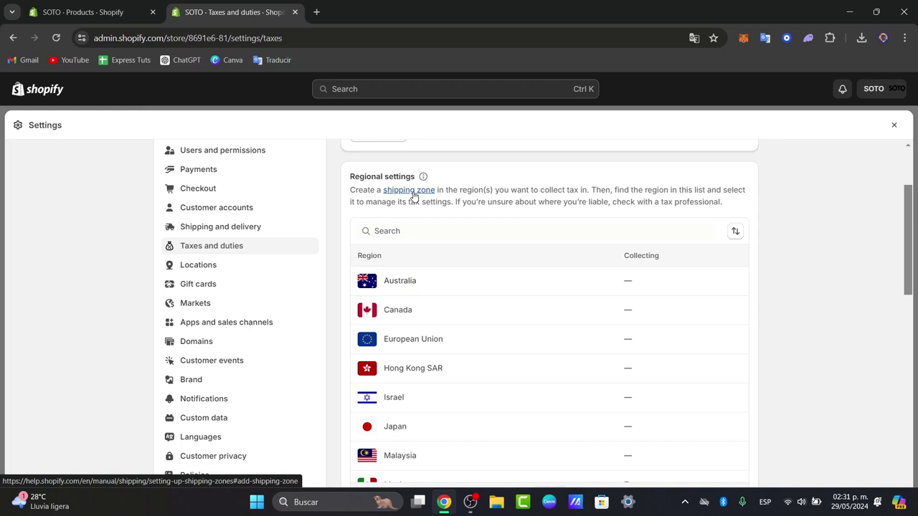
{"action": "scroll", "coordinate": [467, 270], "scroll_direction": "down", "scroll_amount": 3}
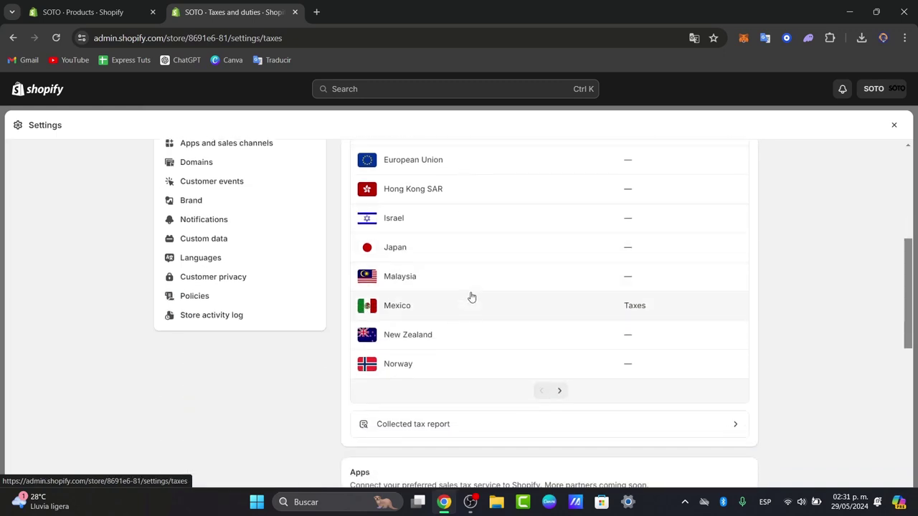
{"action": "scroll", "coordinate": [472, 297], "scroll_direction": "up", "scroll_amount": 2}
{"action": "scroll", "coordinate": [466, 299], "scroll_direction": "down", "scroll_amount": 1}
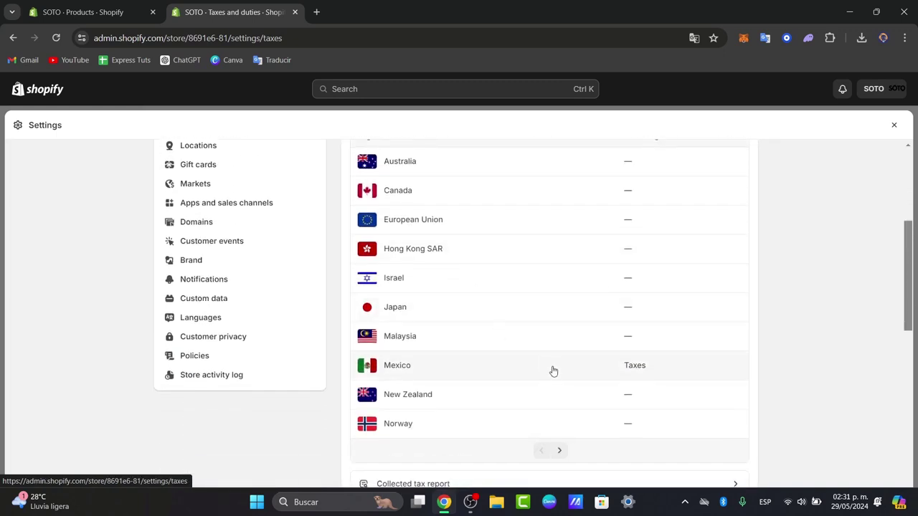
{"action": "scroll", "coordinate": [557, 391], "scroll_direction": "down", "scroll_amount": 1}
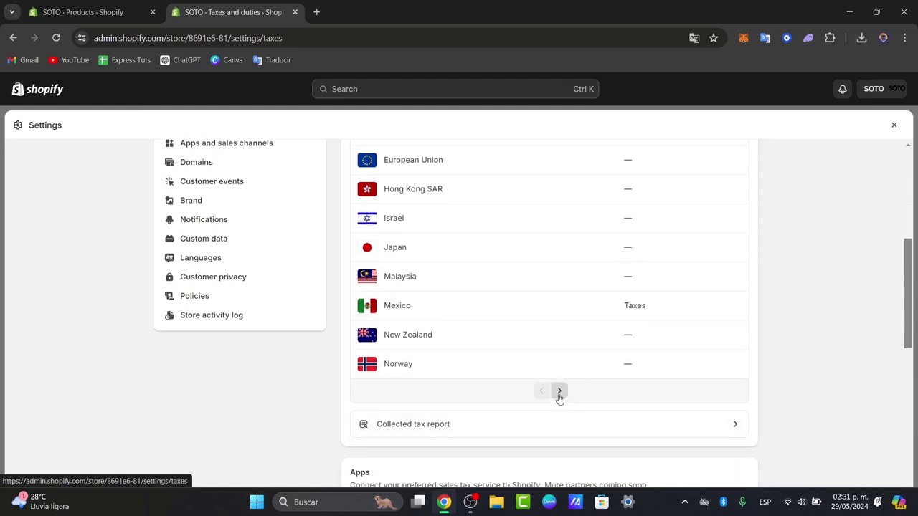
{"action": "left_click", "coordinate": [557, 391]}
{"action": "scroll", "coordinate": [579, 394], "scroll_direction": "up", "scroll_amount": 2}
{"action": "scroll", "coordinate": [580, 394], "scroll_direction": "up", "scroll_amount": 1}
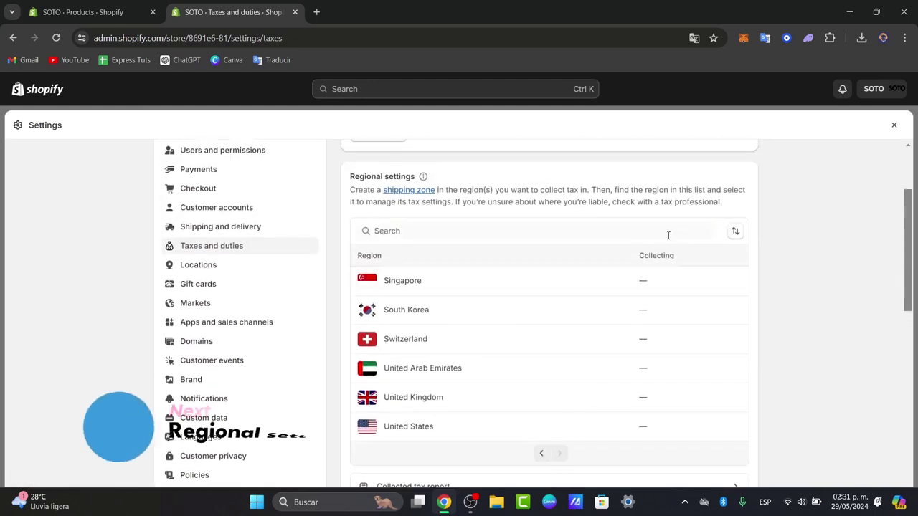
{"action": "left_click", "coordinate": [408, 427]}
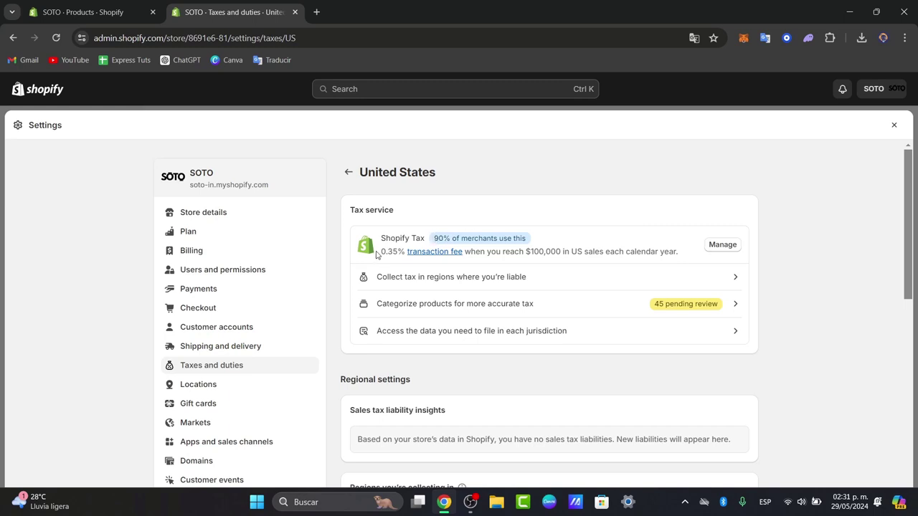
Review the Shopify Tax fee terms and the regional settings on the United States tax page.
{"action": "left_click_drag", "start_coordinate": [377, 255], "coordinate": [668, 250]}
{"action": "left_click", "coordinate": [603, 249]}
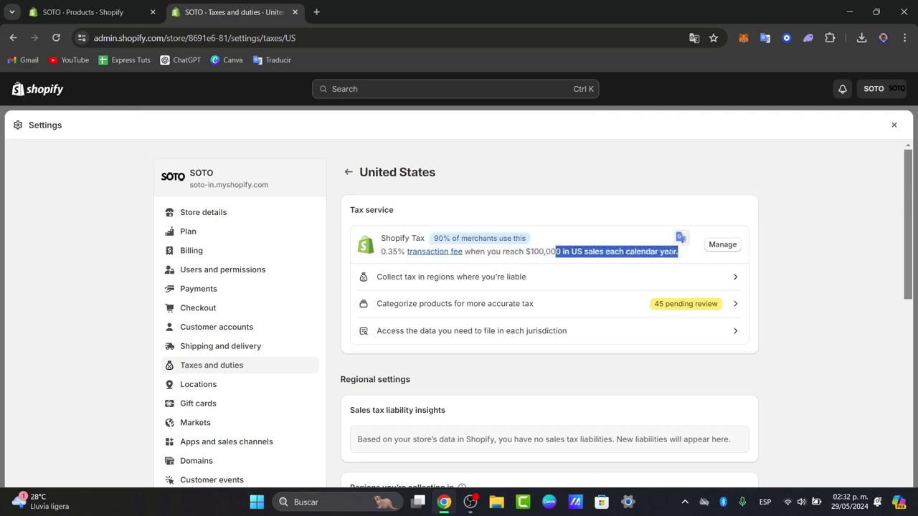
{"action": "scroll", "coordinate": [480, 277], "scroll_direction": "down", "scroll_amount": 3}
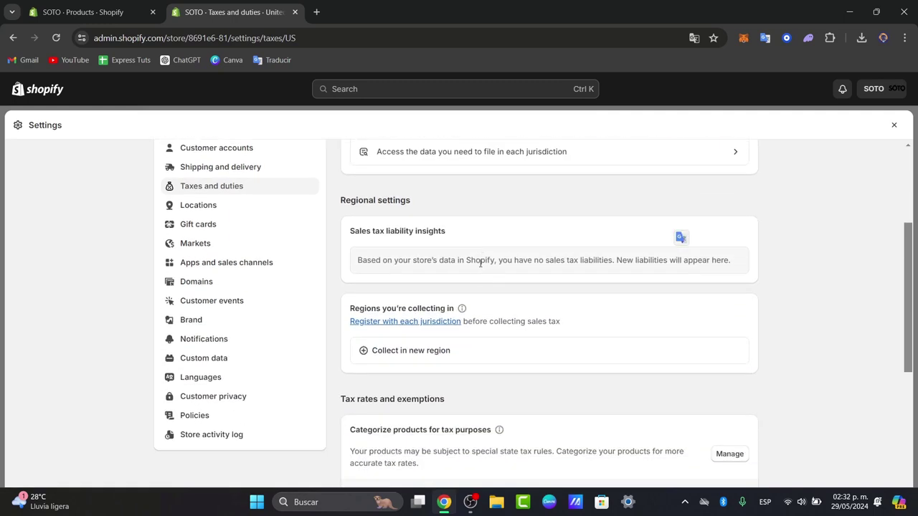
Open the management of product categories for United States taxes, then accept and save the suggested categories for the first 20 pending products.
{"action": "scroll", "coordinate": [535, 258], "scroll_direction": "down", "scroll_amount": 2}
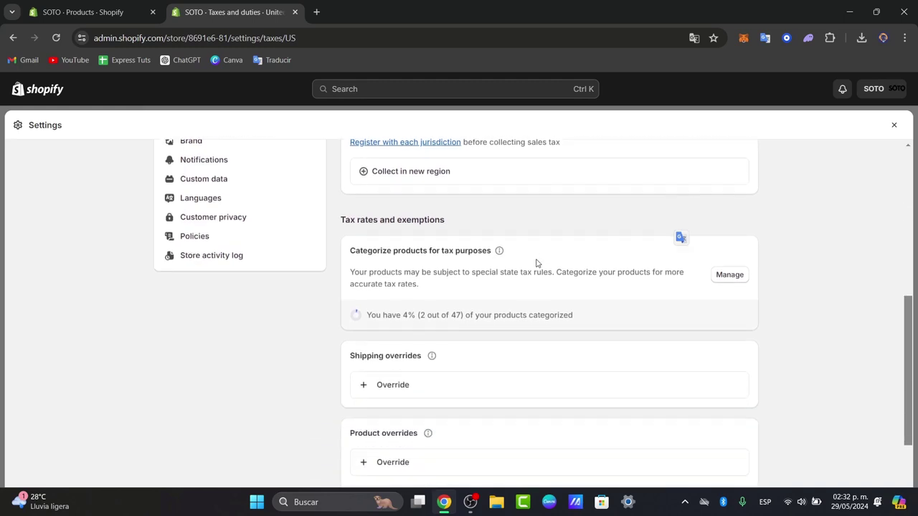
{"action": "left_click_drag", "start_coordinate": [406, 250], "coordinate": [491, 251]}
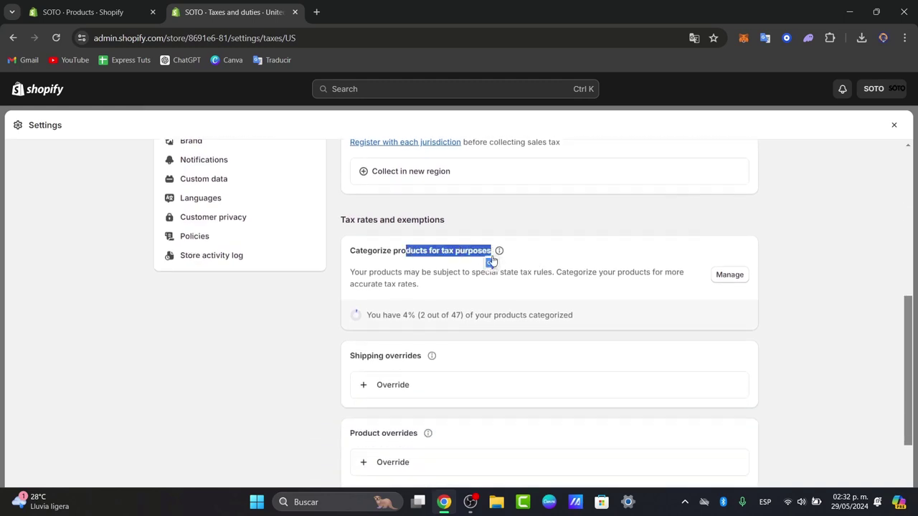
{"action": "left_click_drag", "start_coordinate": [396, 314], "coordinate": [594, 315]}
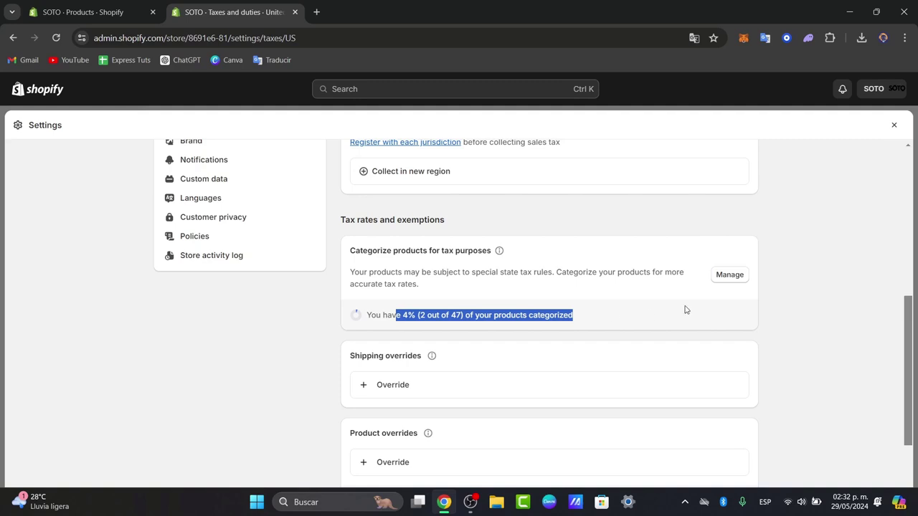
{"action": "left_click", "coordinate": [730, 276]}
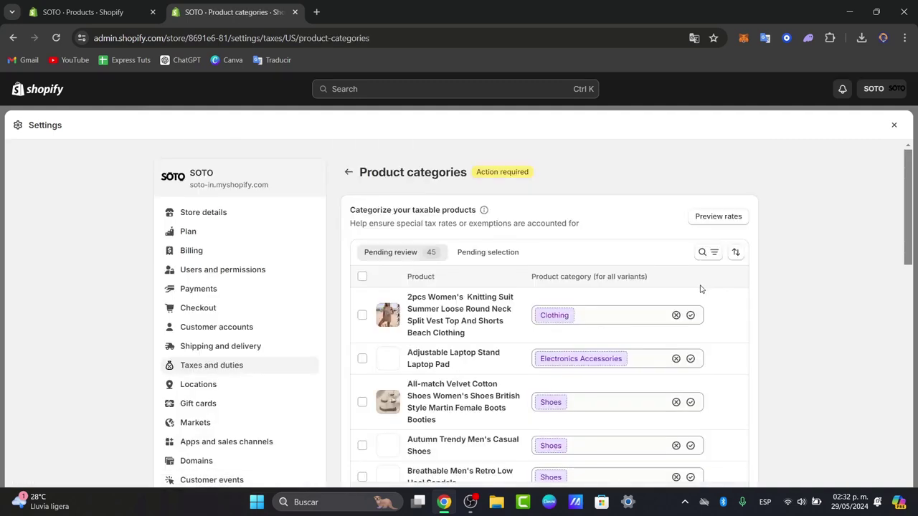
{"action": "left_click", "coordinate": [362, 277]}
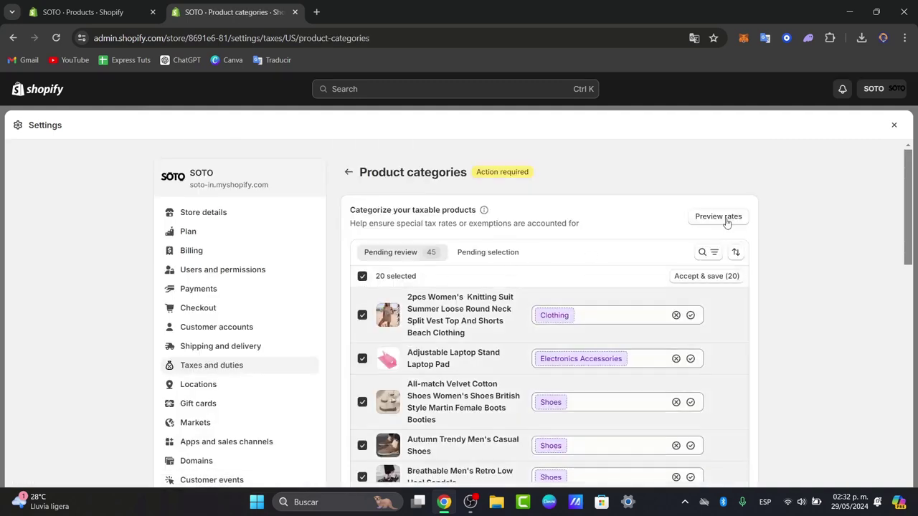
{"action": "left_click", "coordinate": [706, 275]}
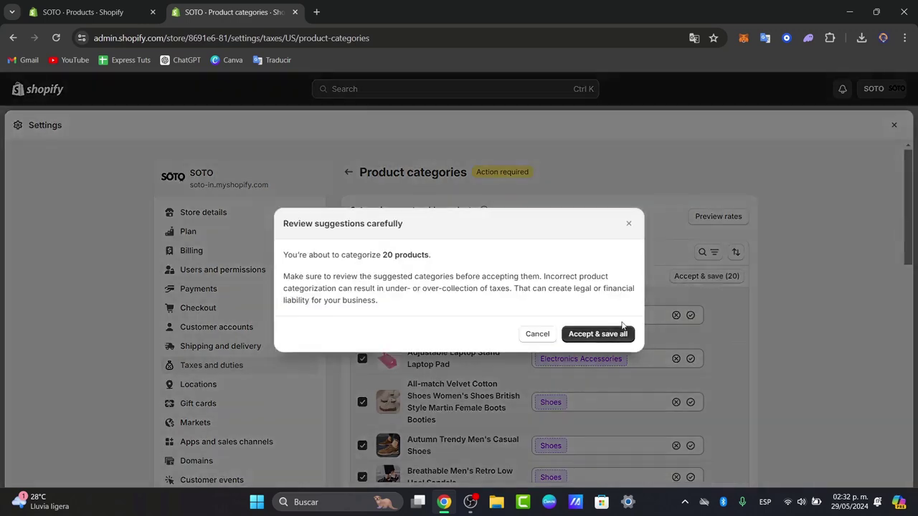
{"action": "left_click", "coordinate": [622, 330]}
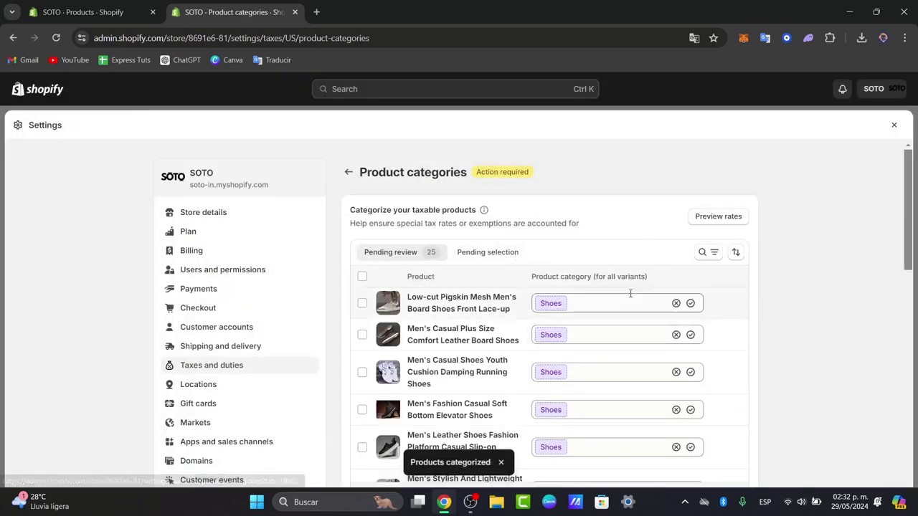
Select all products on the refreshed pending review list, check their suggested categories, and return to the overrides on the United States tax page.
{"action": "left_click", "coordinate": [363, 277]}
{"action": "scroll", "coordinate": [786, 344], "scroll_direction": "down", "scroll_amount": 10}
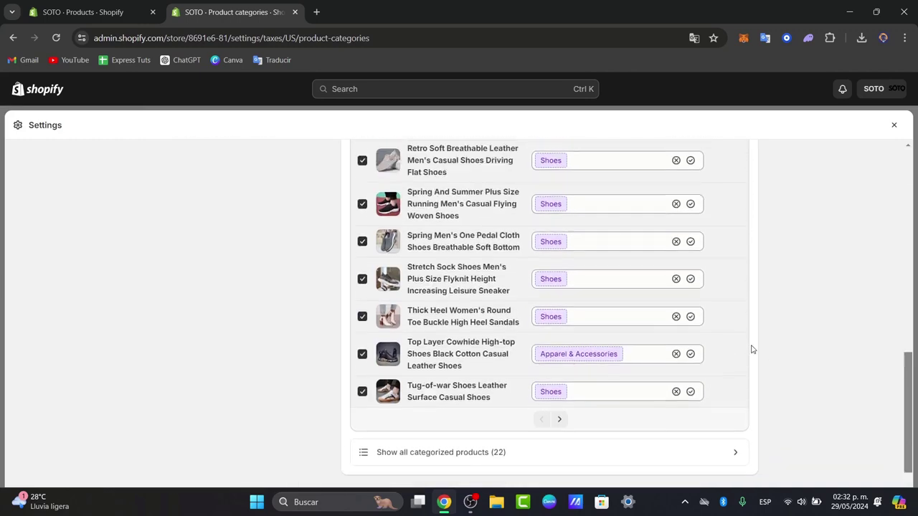
{"action": "scroll", "coordinate": [752, 349], "scroll_direction": "up", "scroll_amount": 10}
{"action": "left_click", "coordinate": [348, 174]}
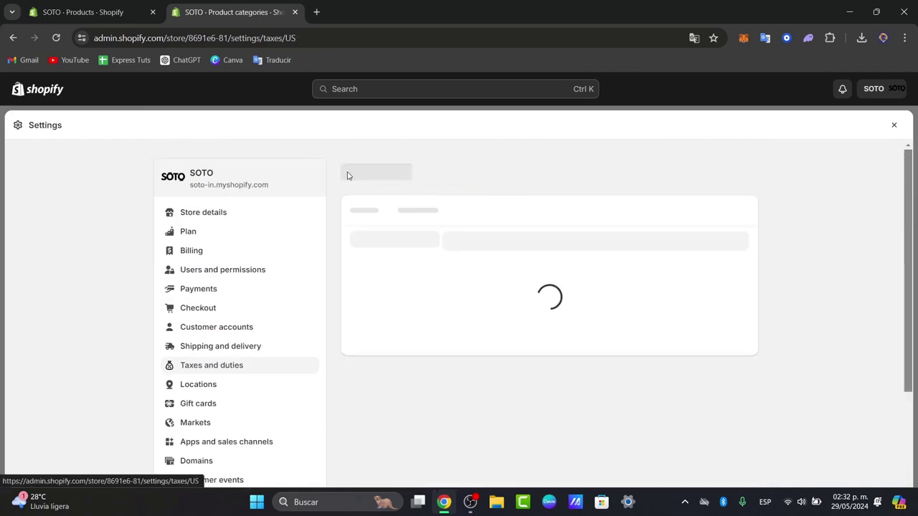
{"action": "scroll", "coordinate": [760, 357], "scroll_direction": "down", "scroll_amount": 5}
{"action": "scroll", "coordinate": [761, 357], "scroll_direction": "down", "scroll_amount": 5}
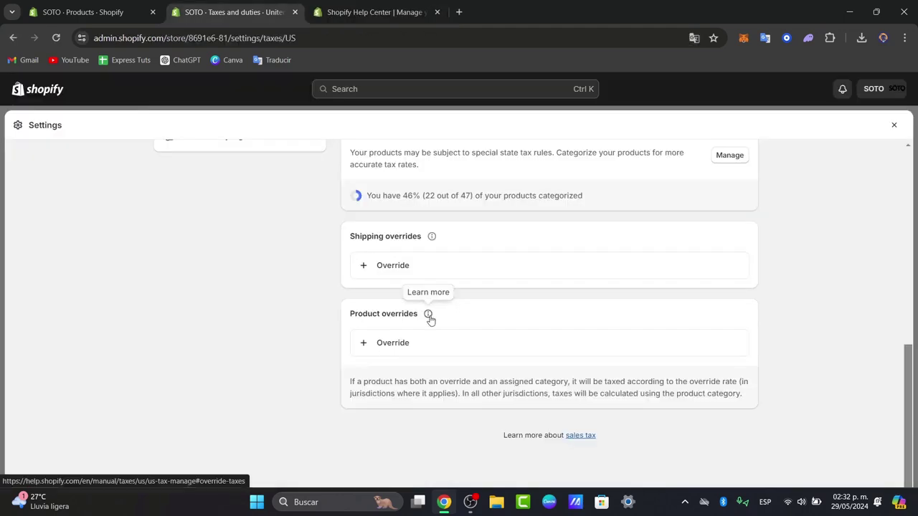
Reopen the product categories and request a tax rate preview for the Shoes category.
{"action": "scroll", "coordinate": [446, 313], "scroll_direction": "up", "scroll_amount": 3}
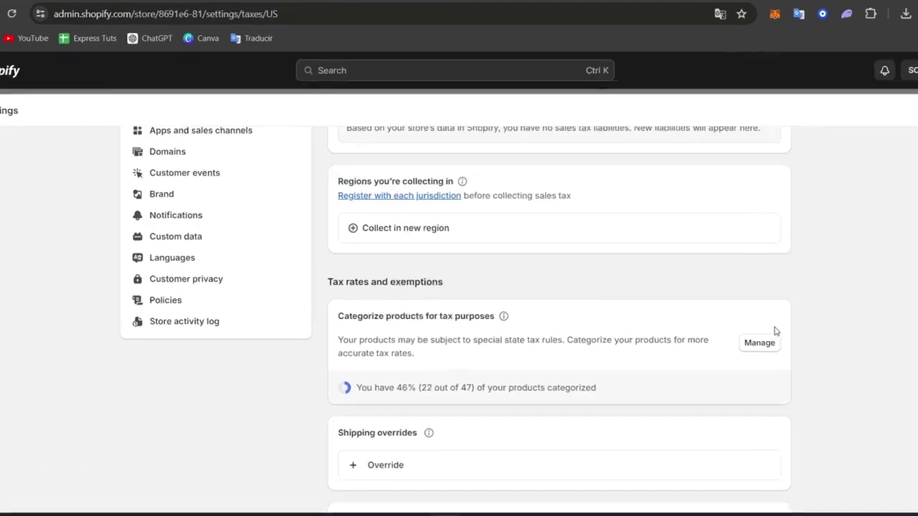
{"action": "left_click", "coordinate": [729, 334]}
{"action": "left_click", "coordinate": [781, 212]}
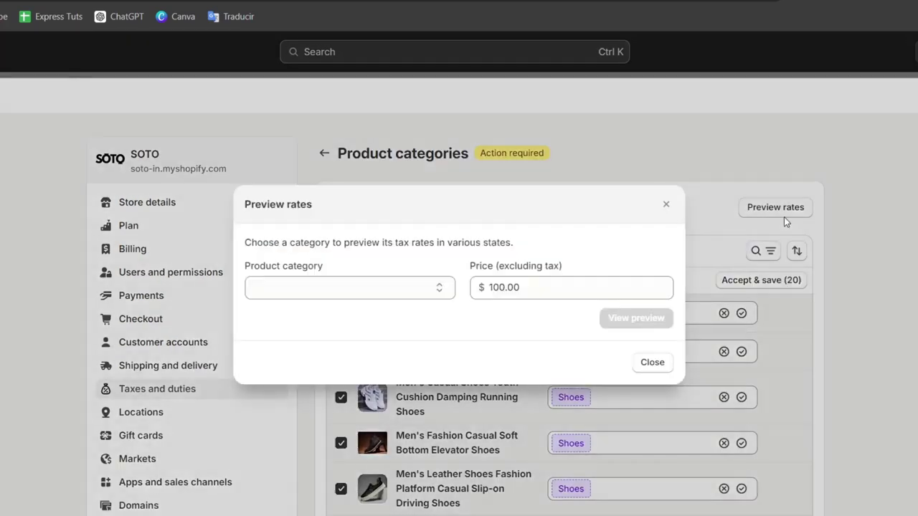
{"action": "left_click", "coordinate": [304, 289]}
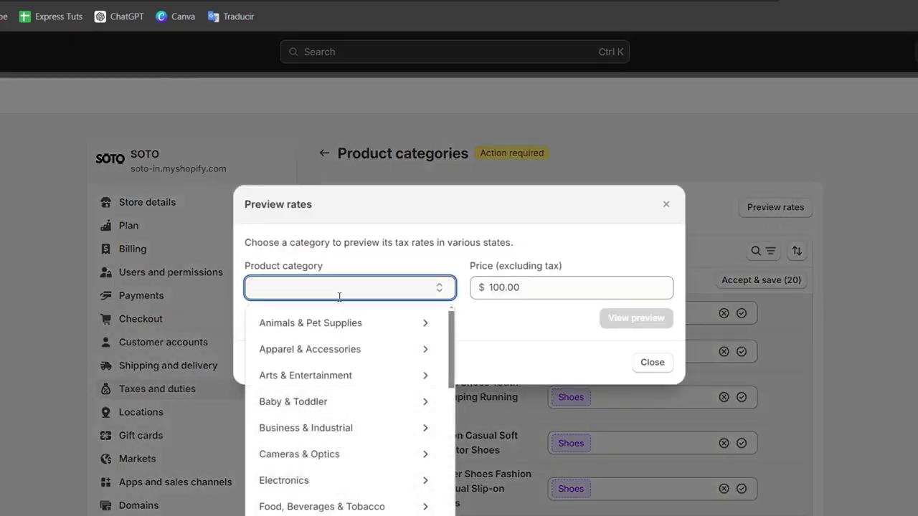
{"action": "left_click", "coordinate": [401, 322]}
{"action": "type", "text": "sh"}
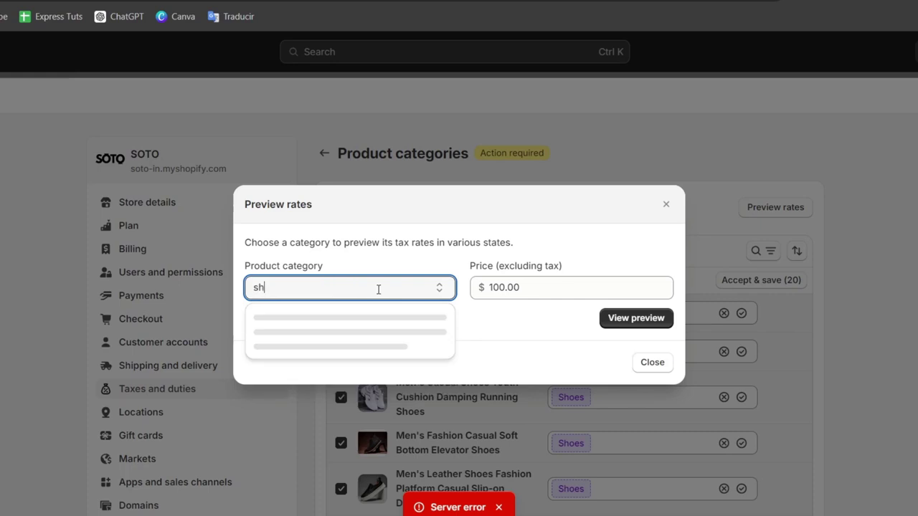
{"action": "type", "text": "o"}
{"action": "left_click", "coordinate": [337, 324]}
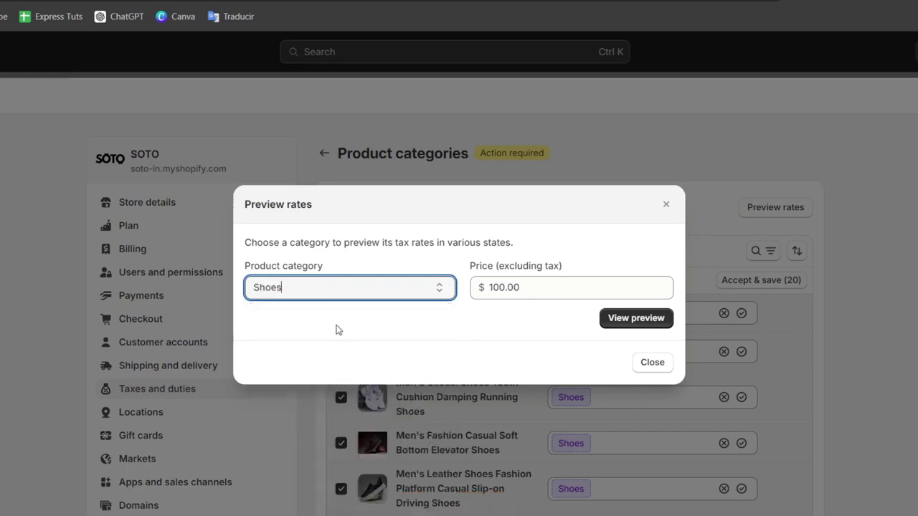
{"action": "left_click", "coordinate": [654, 321]}
Set the preview price excluding tax to $34.00, request the preview again, and close the rate preview.
{"action": "triple_click", "coordinate": [607, 287]}
{"action": "type", "text": "34"}
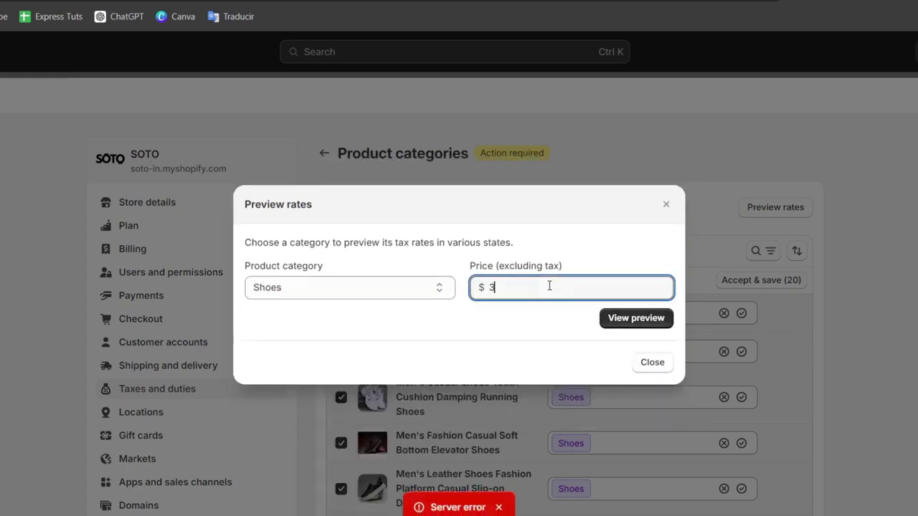
{"action": "left_click", "coordinate": [617, 324]}
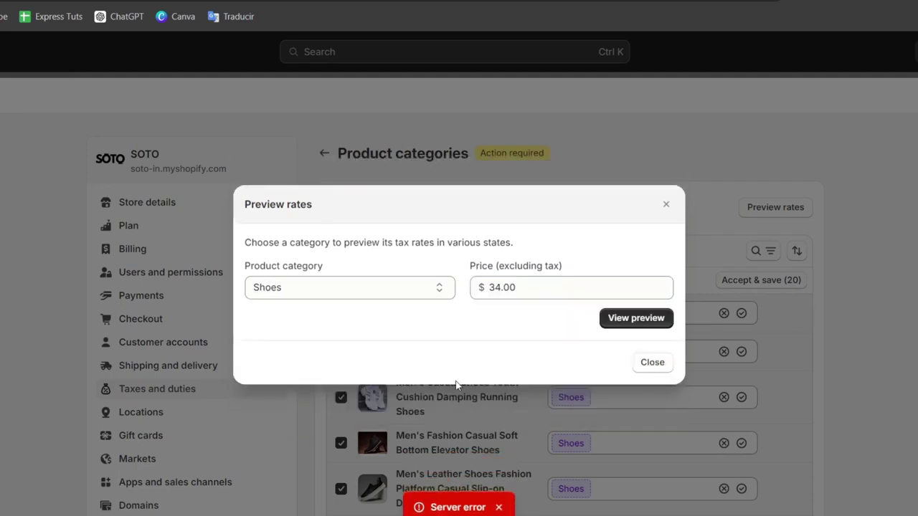
{"action": "left_click", "coordinate": [654, 363]}
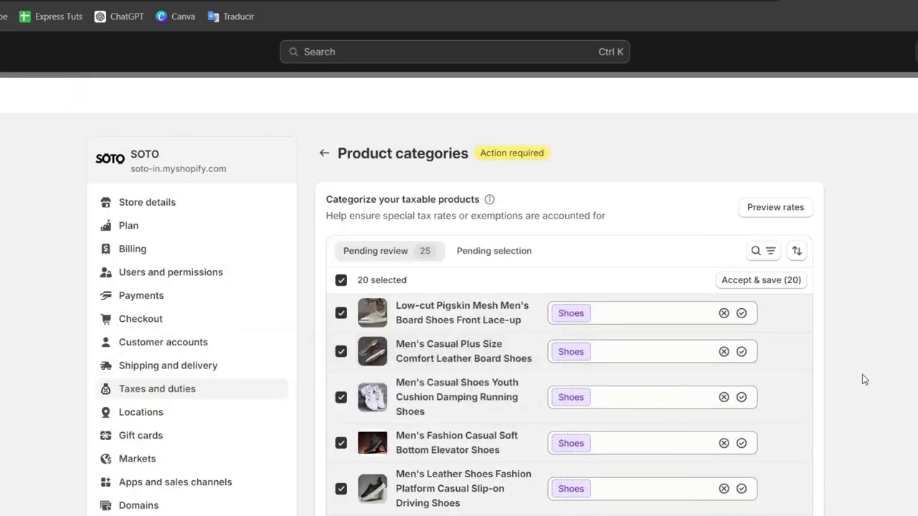
Open the list of all categorized products to view their assigned categories, then leave the bulk editor.
{"action": "scroll", "coordinate": [863, 400], "scroll_direction": "down", "scroll_amount": 1}
{"action": "scroll", "coordinate": [857, 396], "scroll_direction": "down", "scroll_amount": 10}
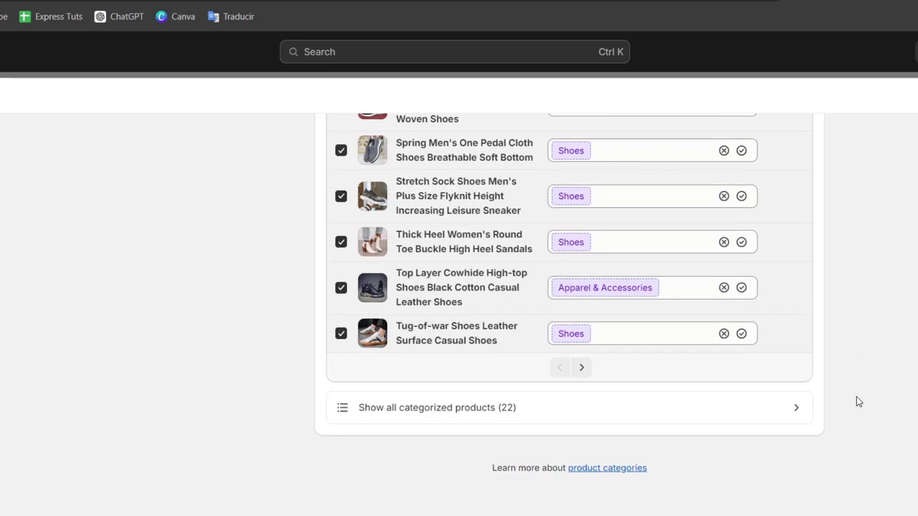
{"action": "left_click", "coordinate": [632, 423]}
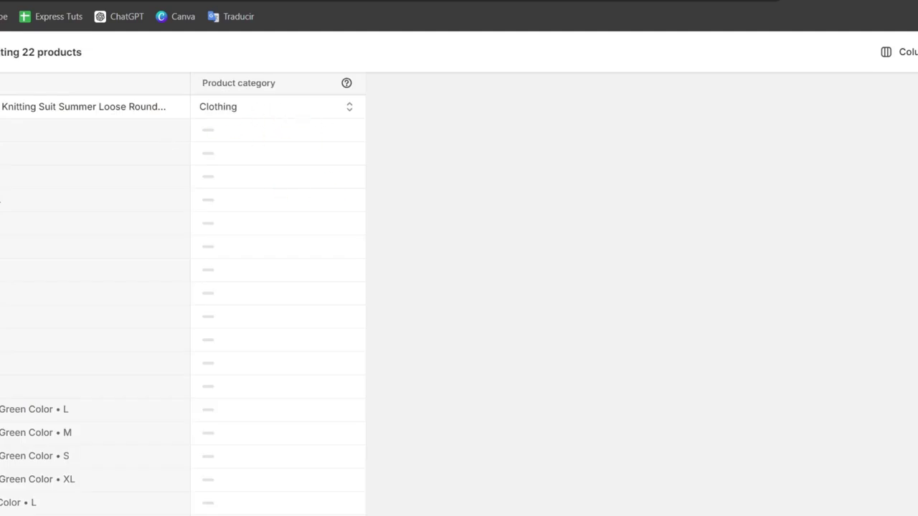
{"action": "key", "text": "alt+Left"}
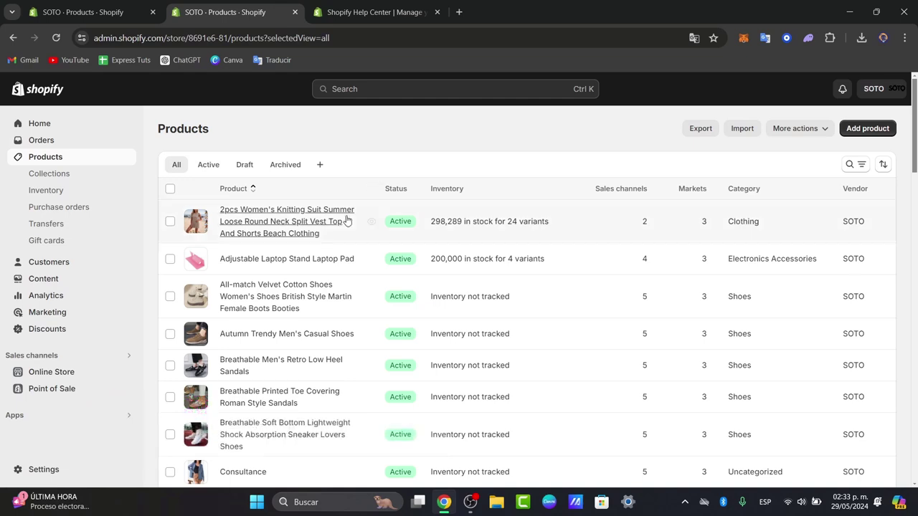
Reopen the Taxes and duties settings and review the duties, import taxes and global tax settings.
{"action": "left_click", "coordinate": [42, 468]}
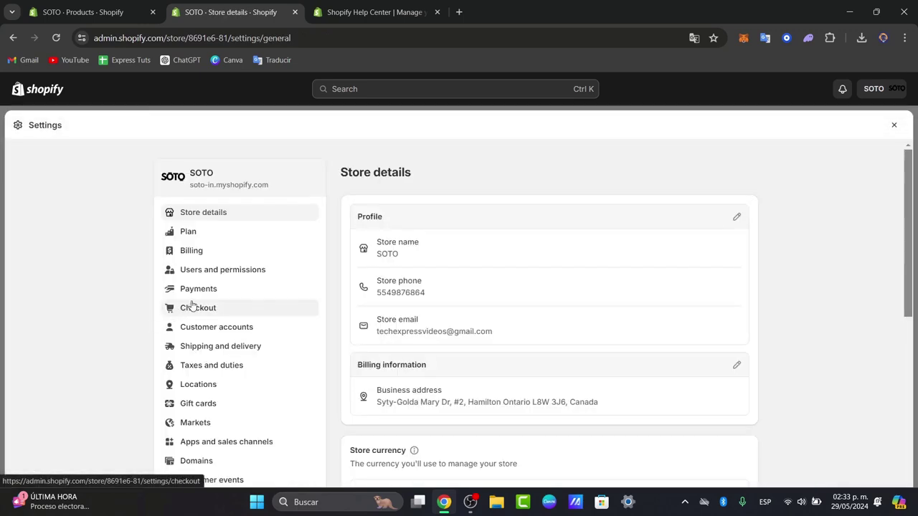
{"action": "left_click", "coordinate": [228, 368]}
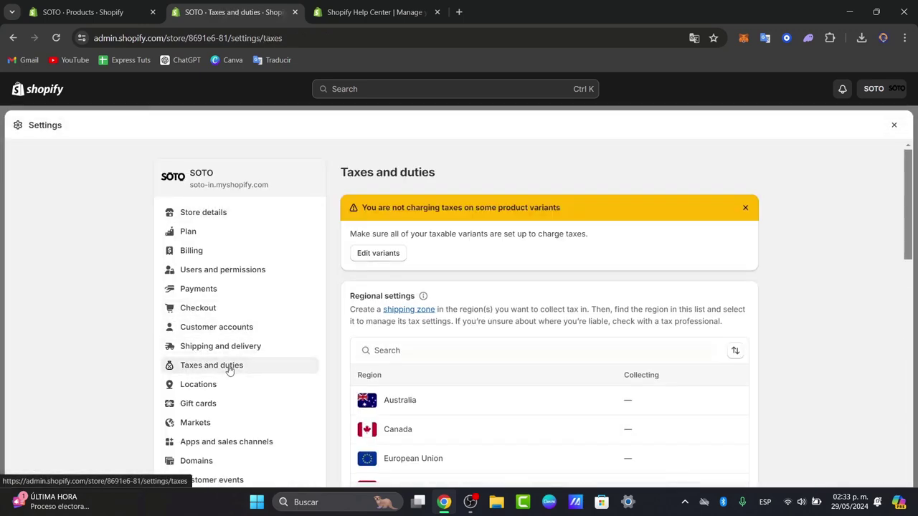
{"action": "scroll", "coordinate": [687, 366], "scroll_direction": "down", "scroll_amount": 10}
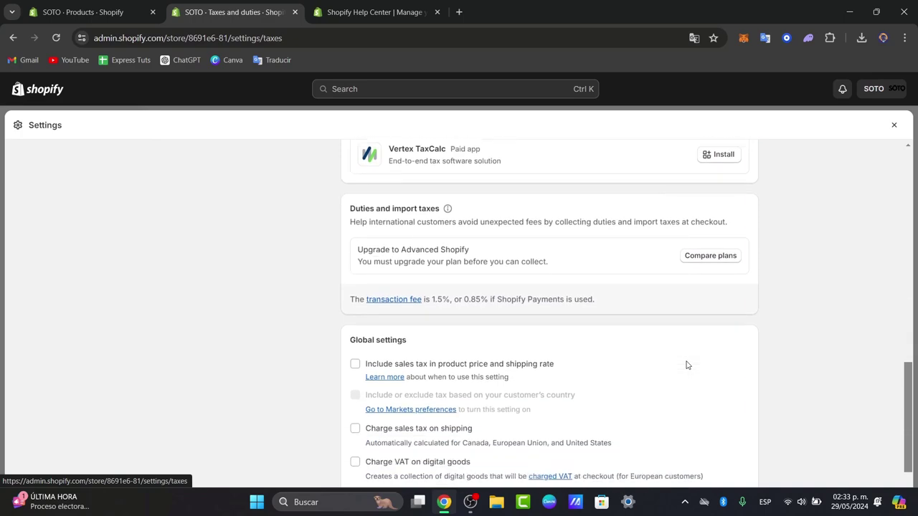
{"action": "scroll", "coordinate": [686, 366], "scroll_direction": "down", "scroll_amount": 2}
{"action": "scroll", "coordinate": [685, 362], "scroll_direction": "up", "scroll_amount": 15}
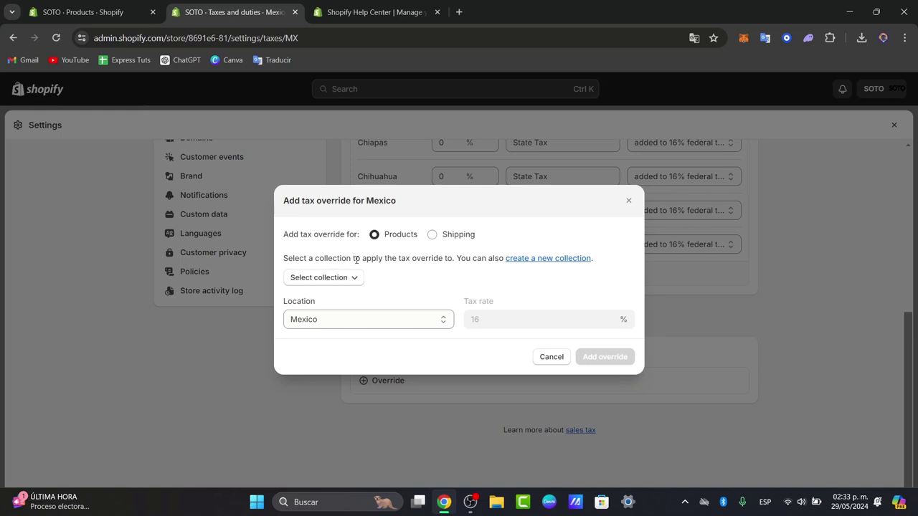
Add a shipping tax override for Mexico with a 16% tax rate.
{"action": "left_click", "coordinate": [433, 235]}
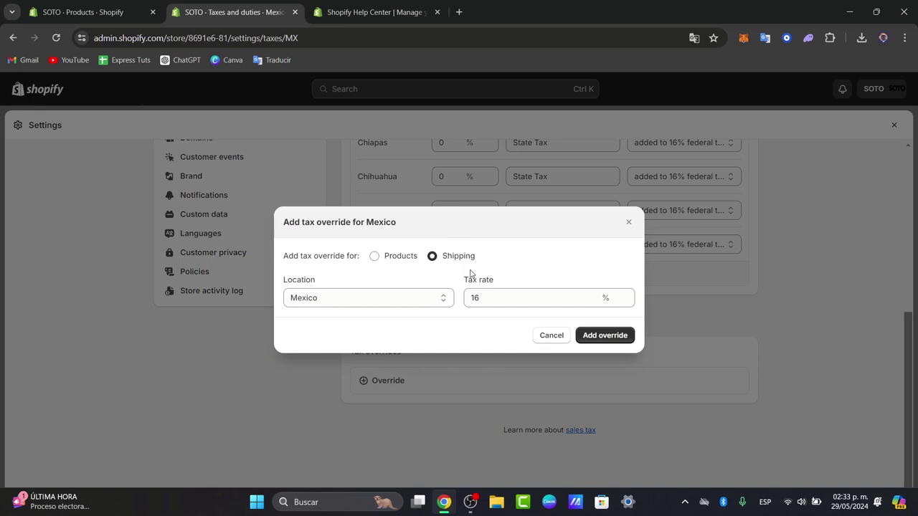
{"action": "left_click", "coordinate": [360, 308]}
{"action": "left_click", "coordinate": [475, 328]}
{"action": "left_click", "coordinate": [600, 336]}
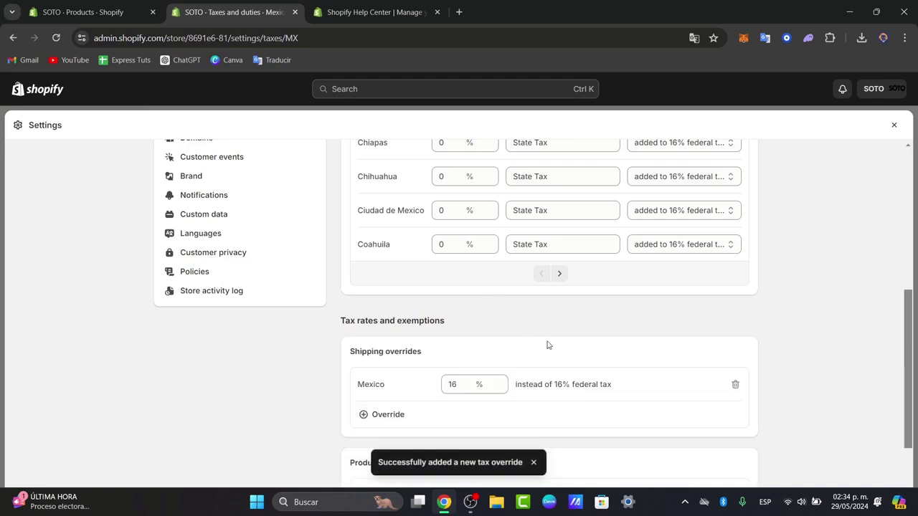
Add a product tax override for the Men collection in Mexico with a 16% tax rate, then review both override sections.
{"action": "scroll", "coordinate": [547, 345], "scroll_direction": "down", "scroll_amount": 2}
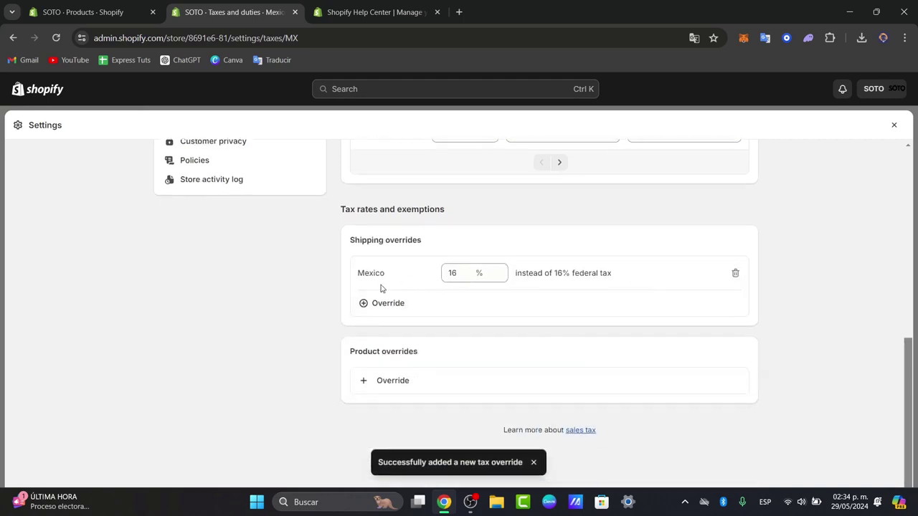
{"action": "left_click", "coordinate": [431, 378]}
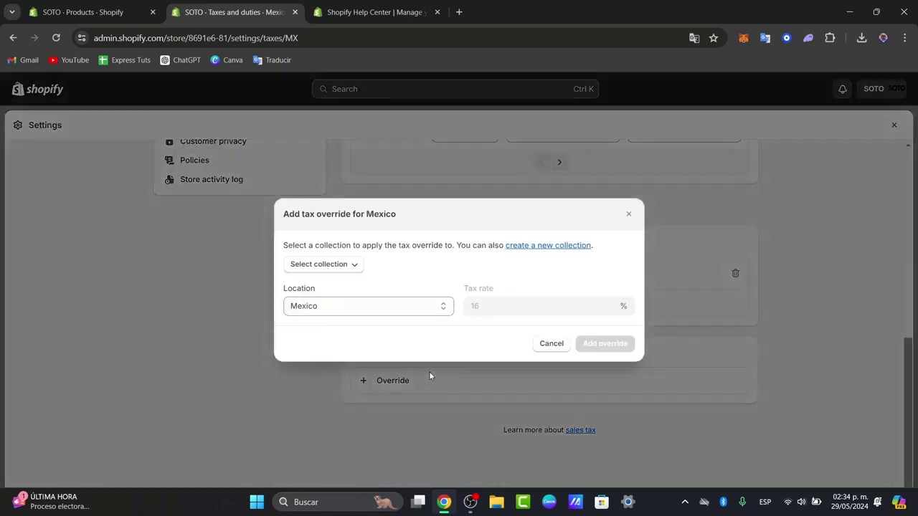
{"action": "left_click", "coordinate": [344, 266]}
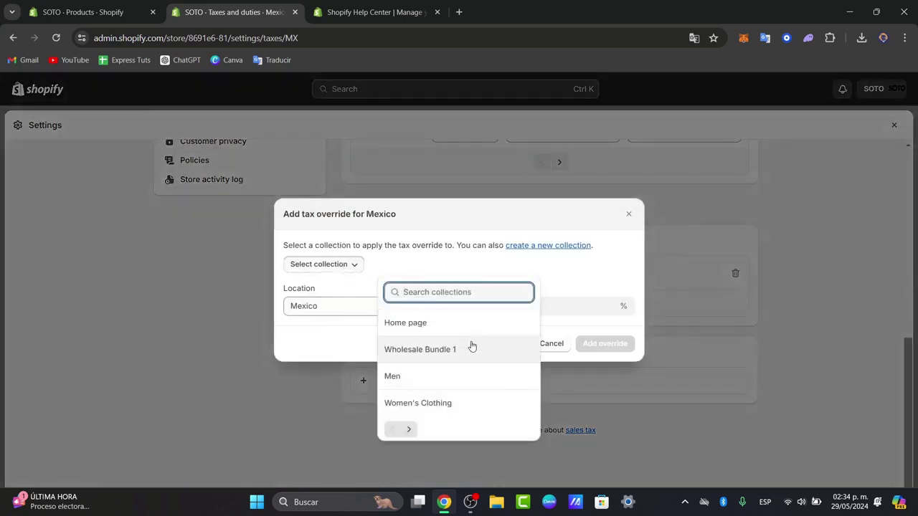
{"action": "left_click", "coordinate": [463, 380]}
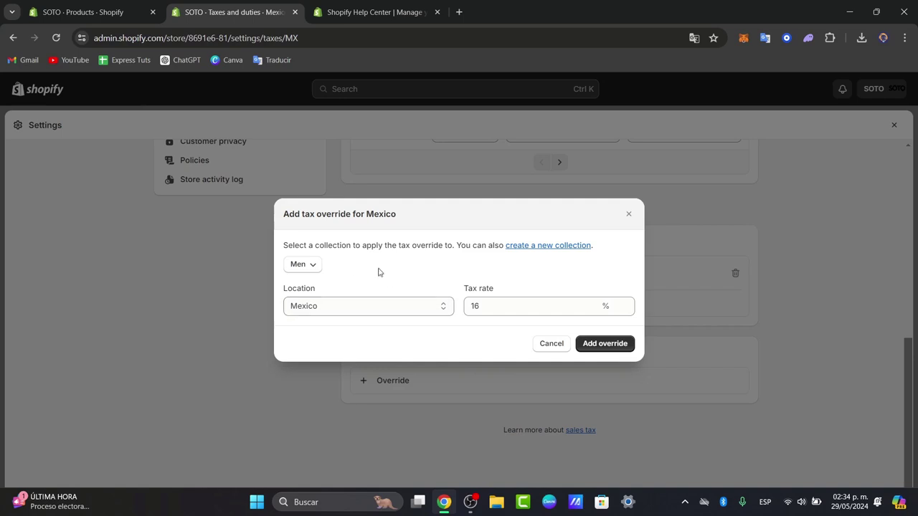
{"action": "left_click", "coordinate": [392, 309]}
{"action": "left_click", "coordinate": [553, 302]}
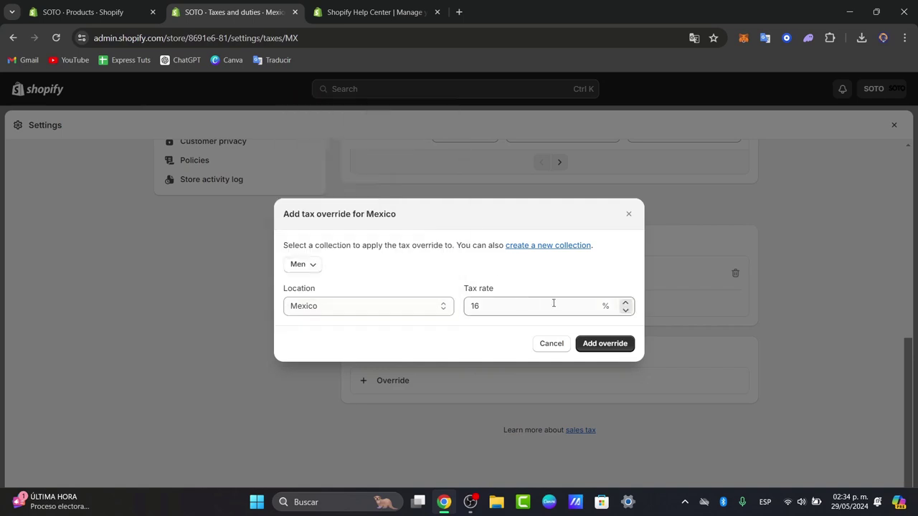
{"action": "left_click", "coordinate": [594, 346]}
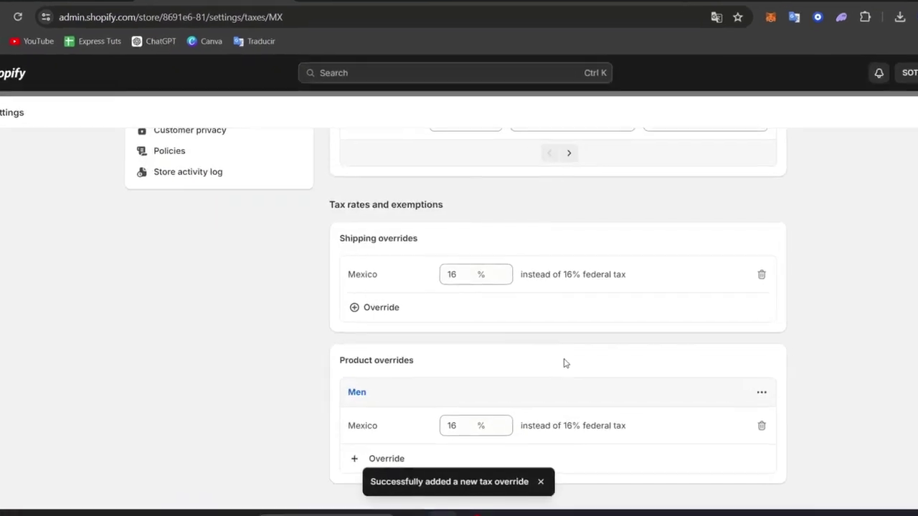
{"action": "scroll", "coordinate": [567, 351], "scroll_direction": "down", "scroll_amount": 2}
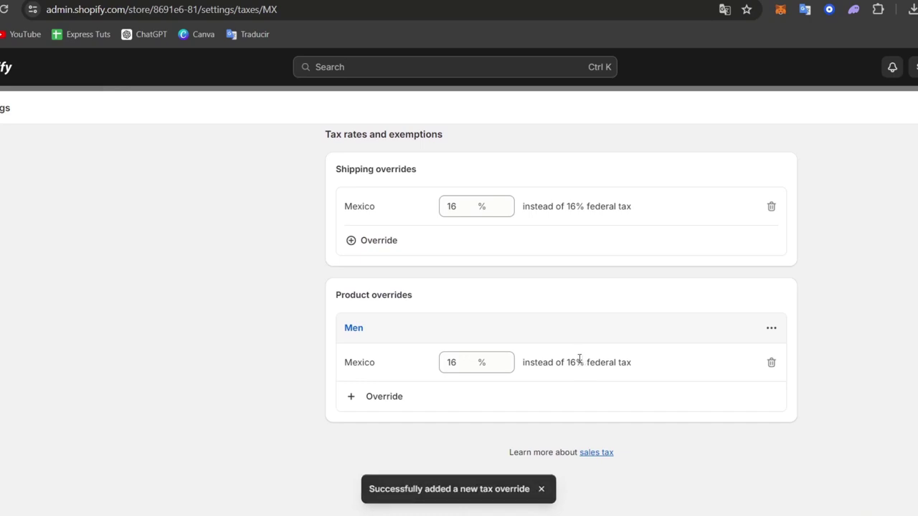
{"action": "scroll", "coordinate": [579, 359], "scroll_direction": "up", "scroll_amount": 1}
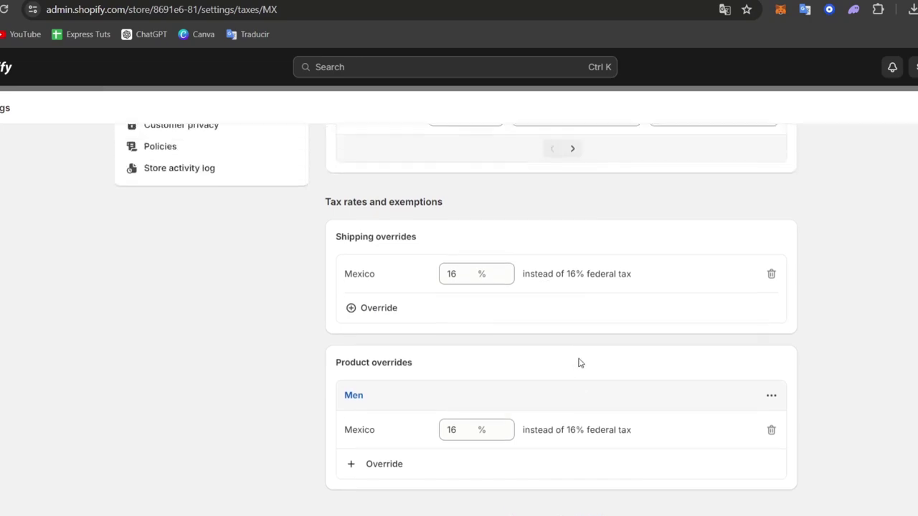
Leave the Mexico tax settings, search the analytics reports for "tax" and view the Taxes report, then return to the store's home page.
{"action": "scroll", "coordinate": [580, 363], "scroll_direction": "up", "scroll_amount": 7}
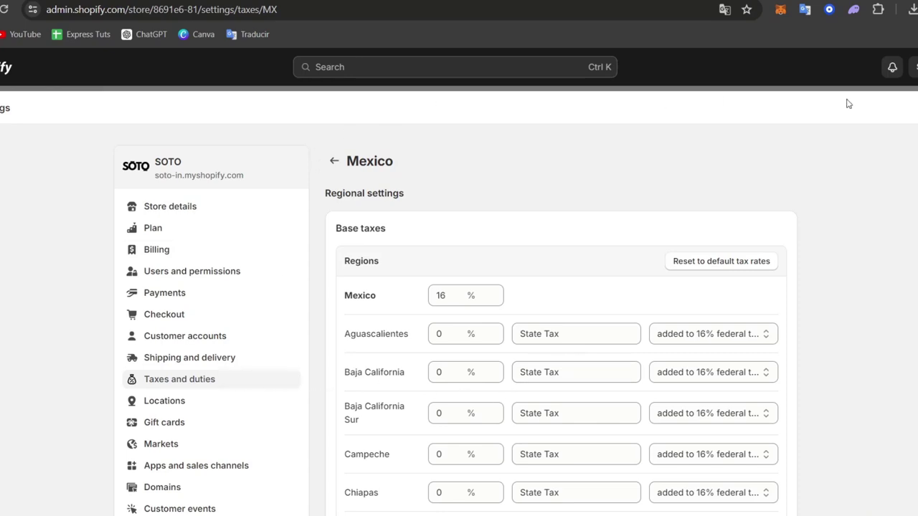
{"action": "key", "text": "Escape"}
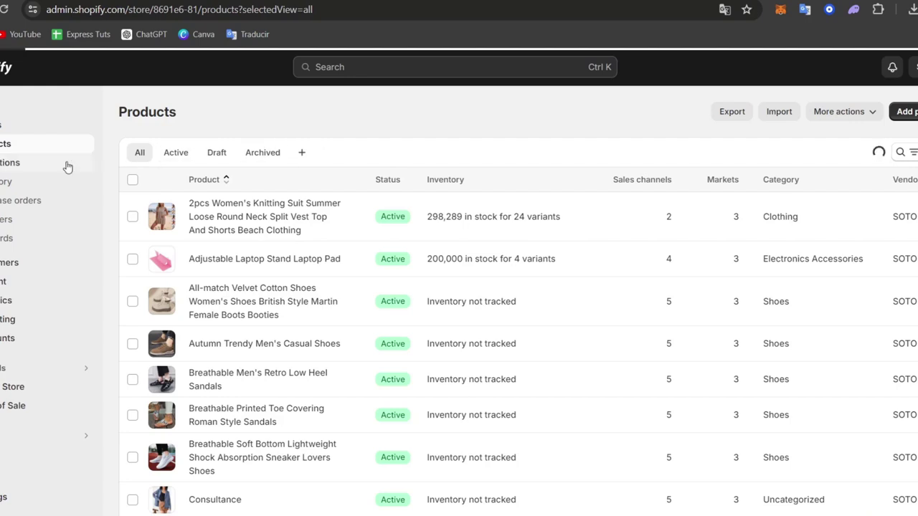
{"action": "left_click", "coordinate": [6, 300]}
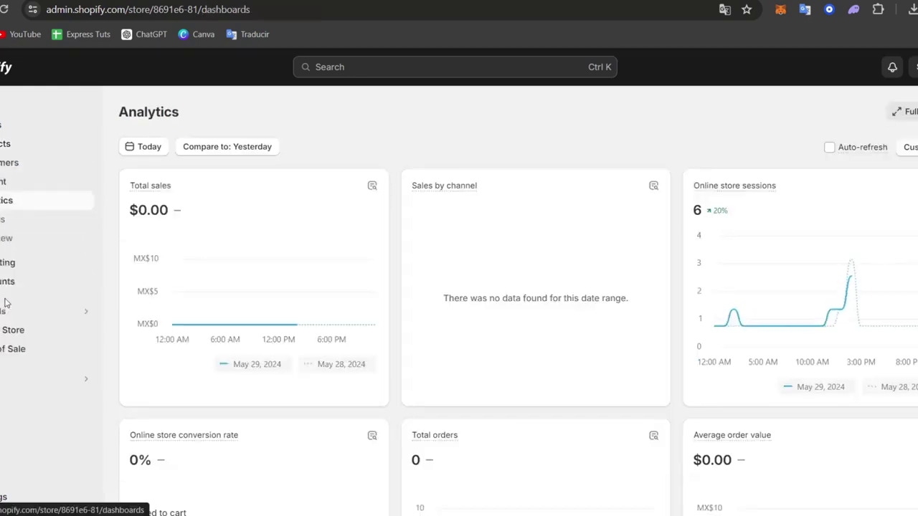
{"action": "left_click", "coordinate": [3, 219]}
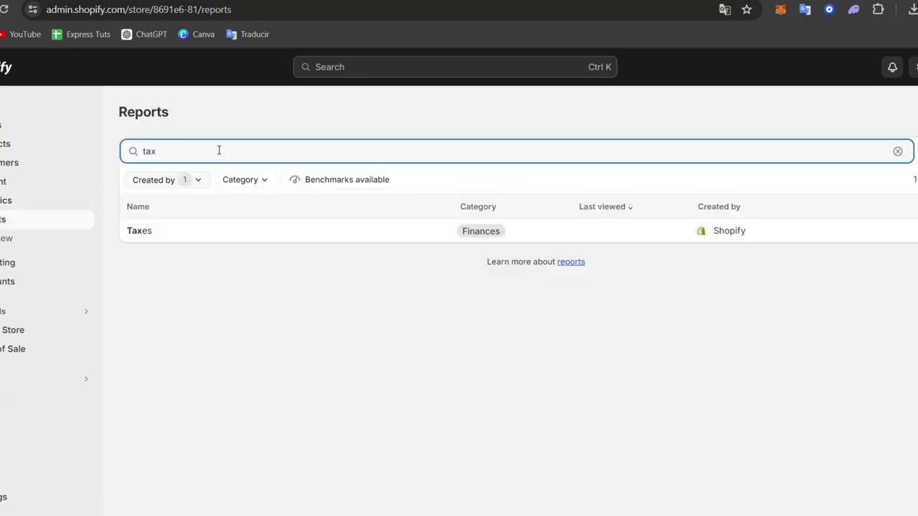
{"action": "left_click", "coordinate": [237, 236]}
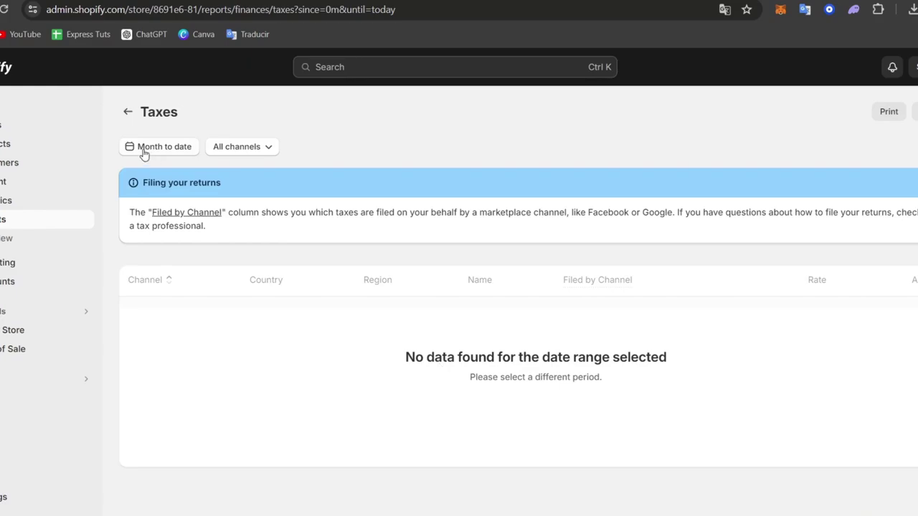
{"action": "left_click", "coordinate": [19, 114]}
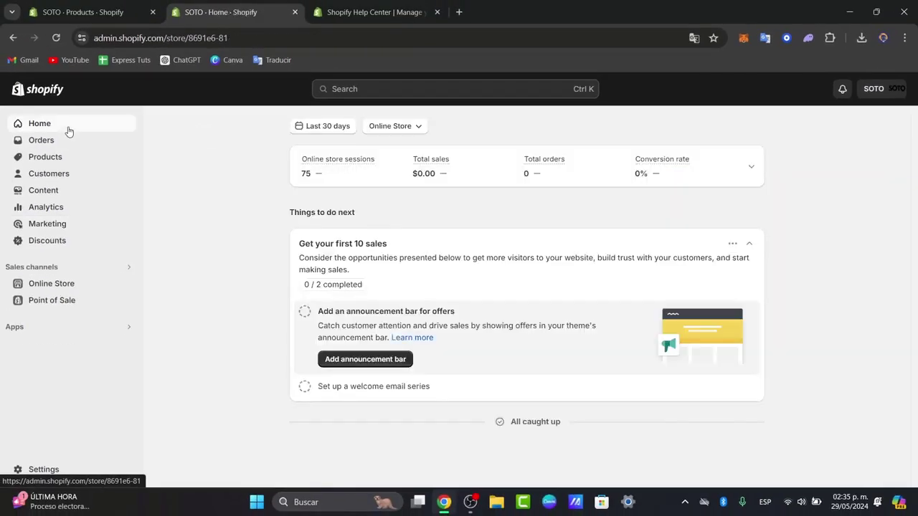